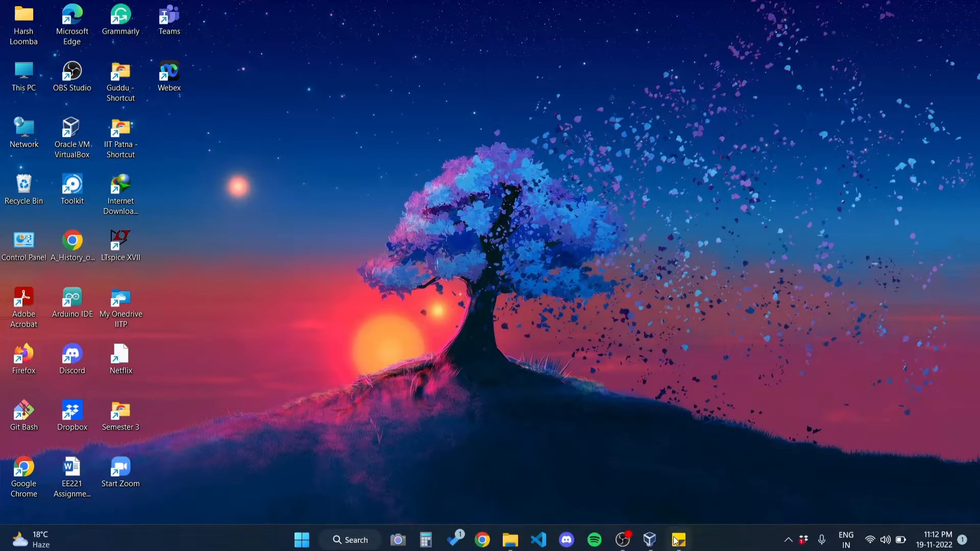
# Step: Switch to Oracle VM VirtualBox Manager and check for VirtualBox updates
pyautogui.click(656, 544)
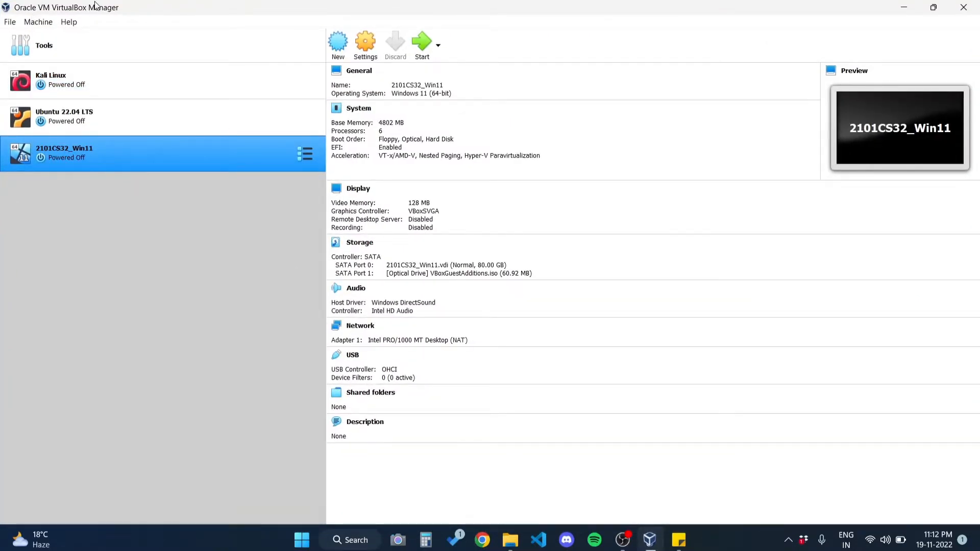
pyautogui.click(9, 22)
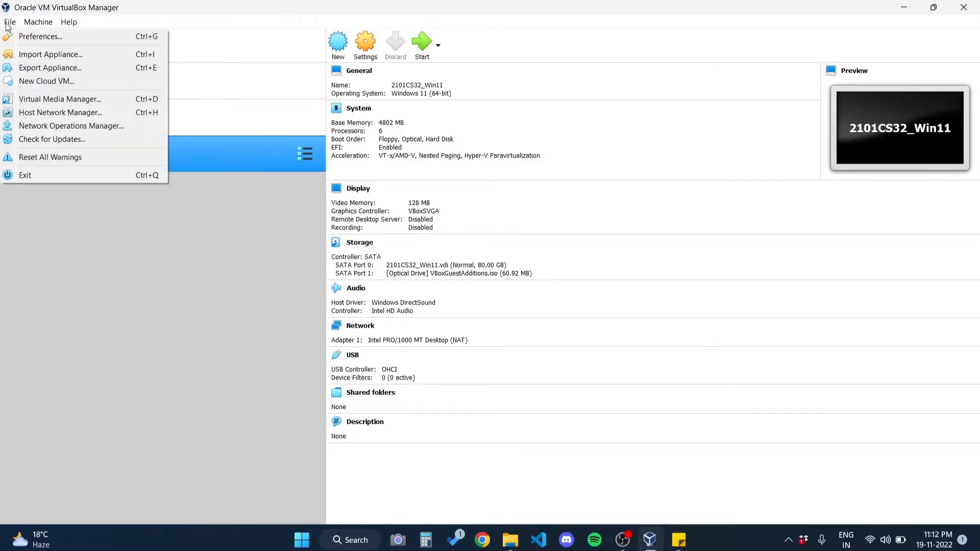
pyautogui.click(29, 139)
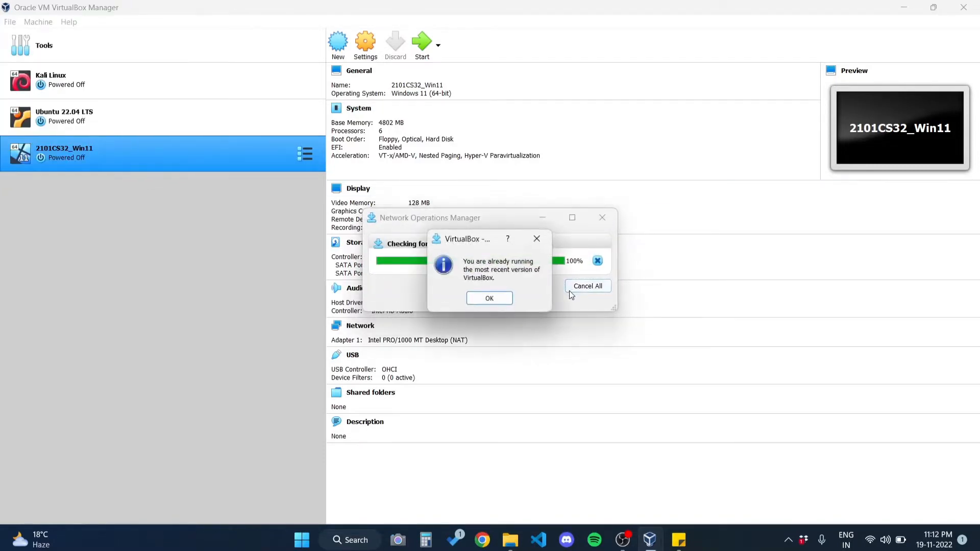
pyautogui.click(508, 300)
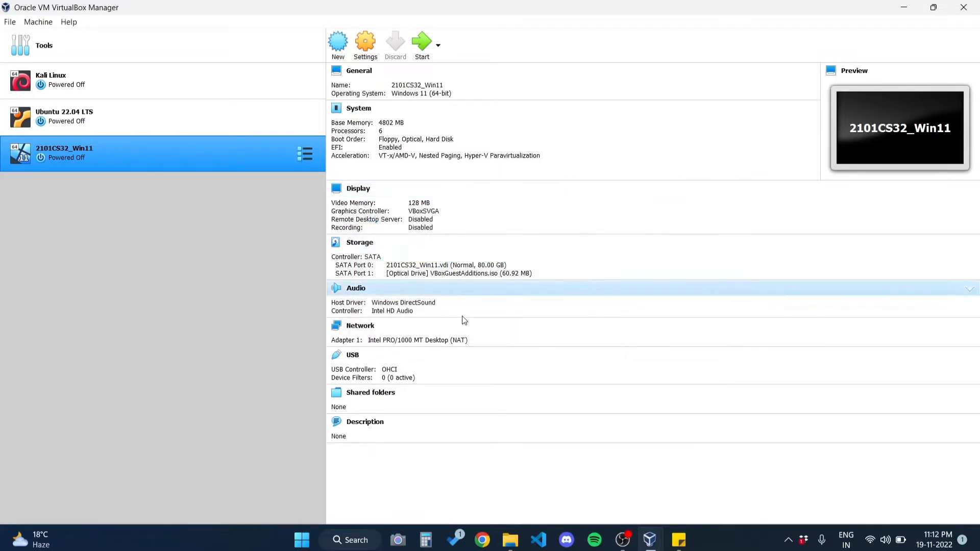
# Step: Locate ubuntu-22.04.1-desktop-amd64.iso in the iso Files folder in File Explorer, and return to VirtualBox
pyautogui.moveTo(521, 538)
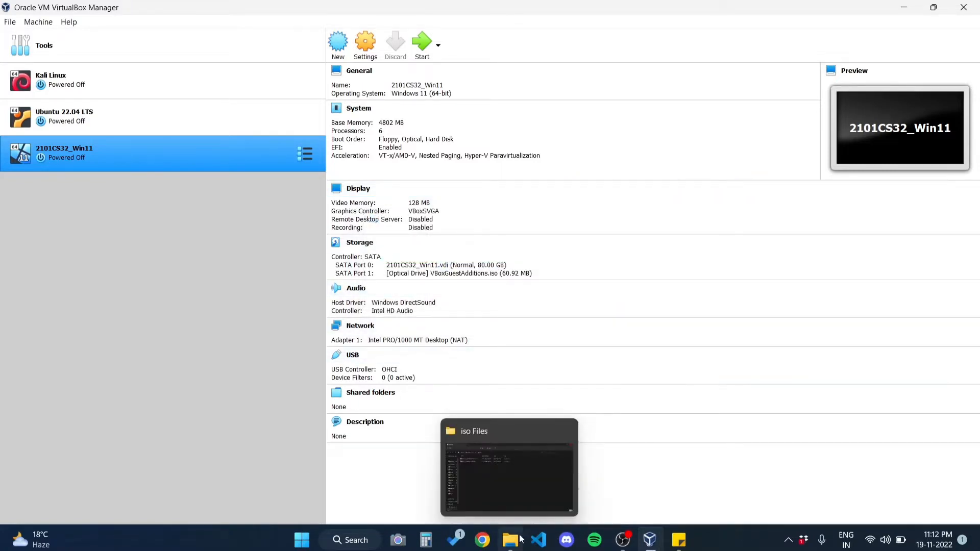
pyautogui.click(497, 452)
pyautogui.click(340, 121)
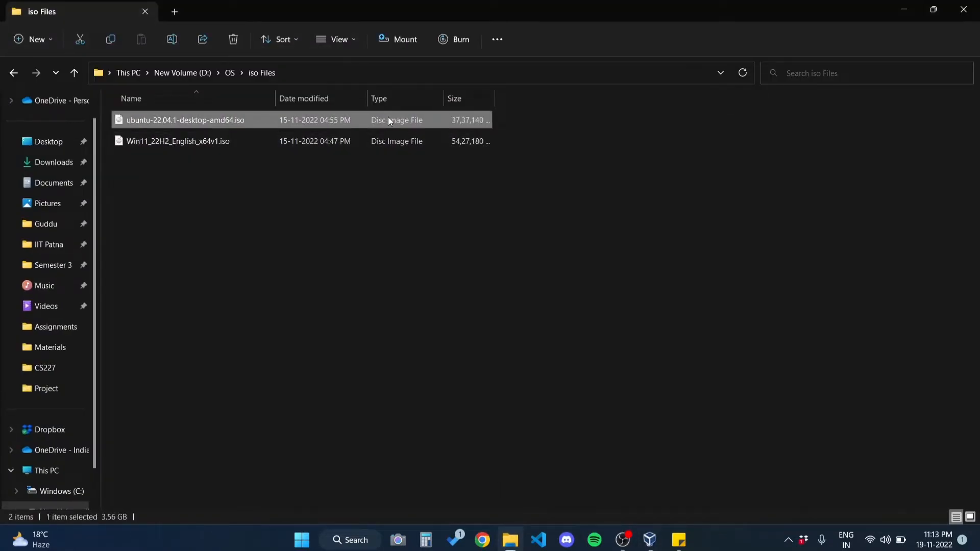
pyautogui.click(904, 10)
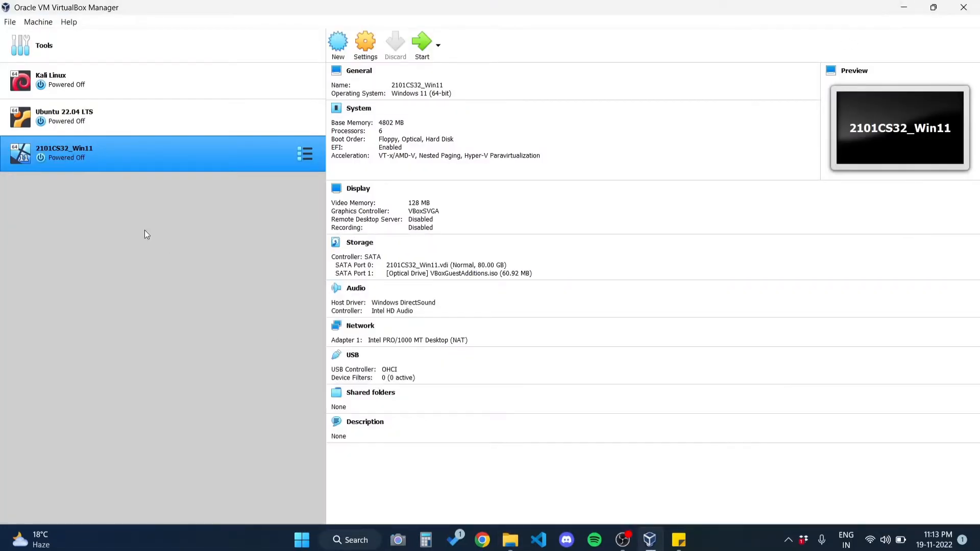
pyautogui.click(341, 42)
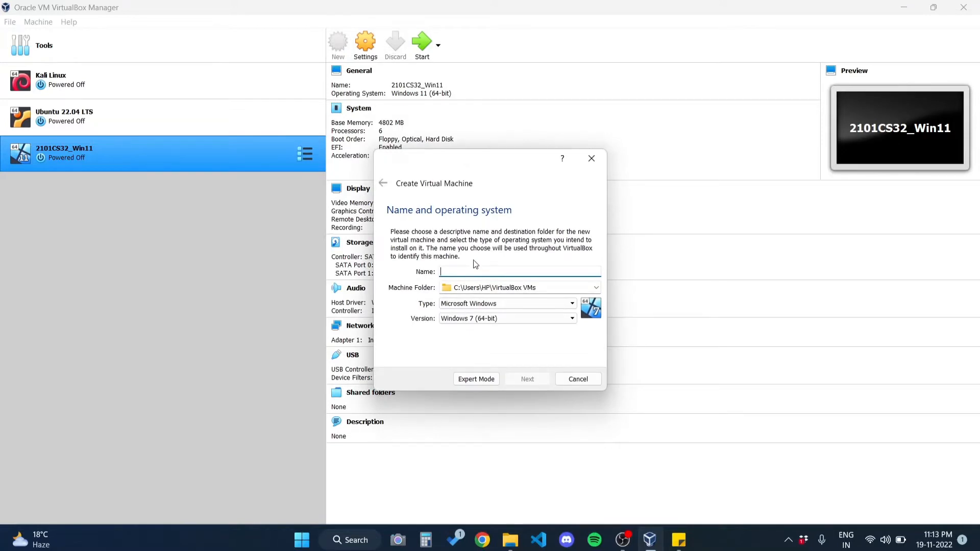
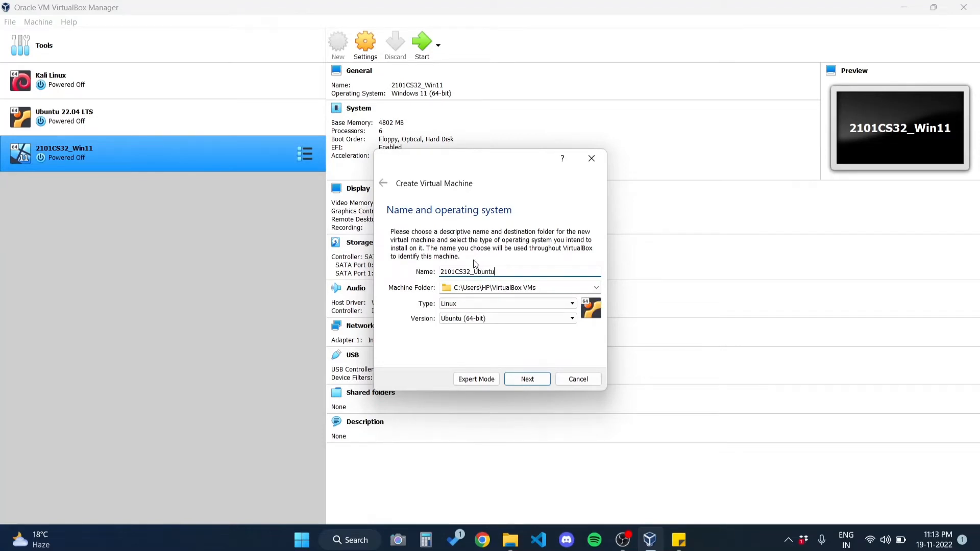
pyautogui.click(499, 275)
pyautogui.press('BackSpace')
pyautogui.write('_')
# Step: Set the new virtual machine's folder to D:\OS\Ubuntu 22.04
pyautogui.click(597, 287)
pyautogui.click(556, 313)
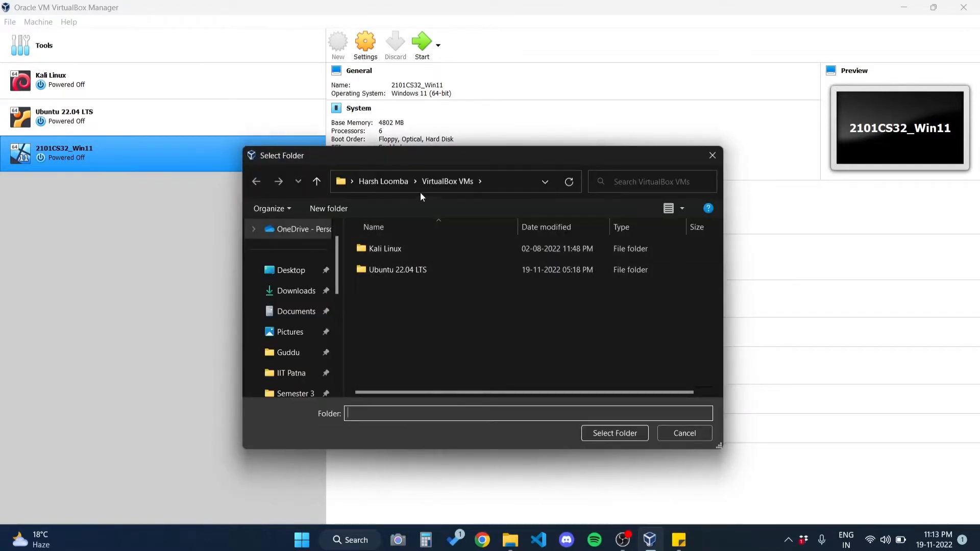
pyautogui.scroll(-2, 321, 352)
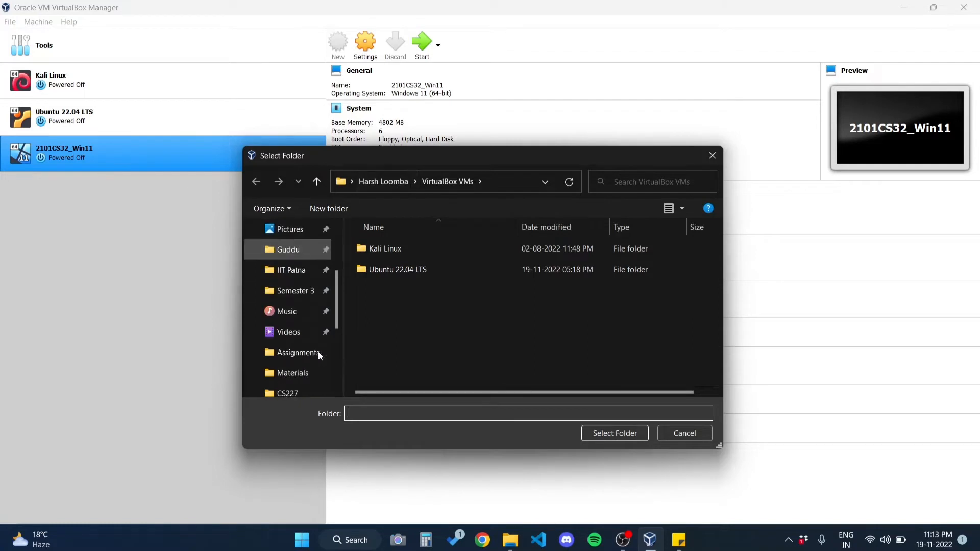
pyautogui.click(302, 270)
pyautogui.click(396, 183)
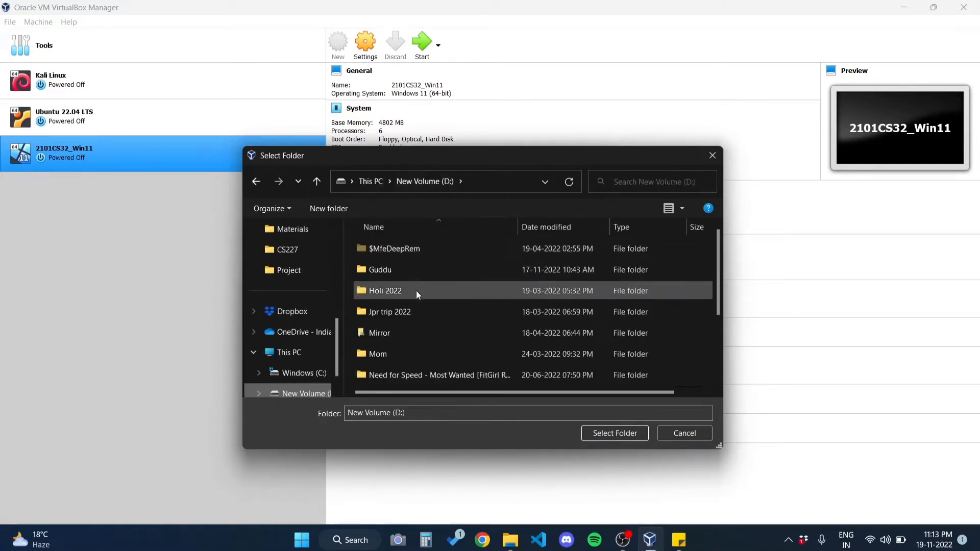
pyautogui.scroll(-2, 403, 358)
pyautogui.doubleClick(409, 317)
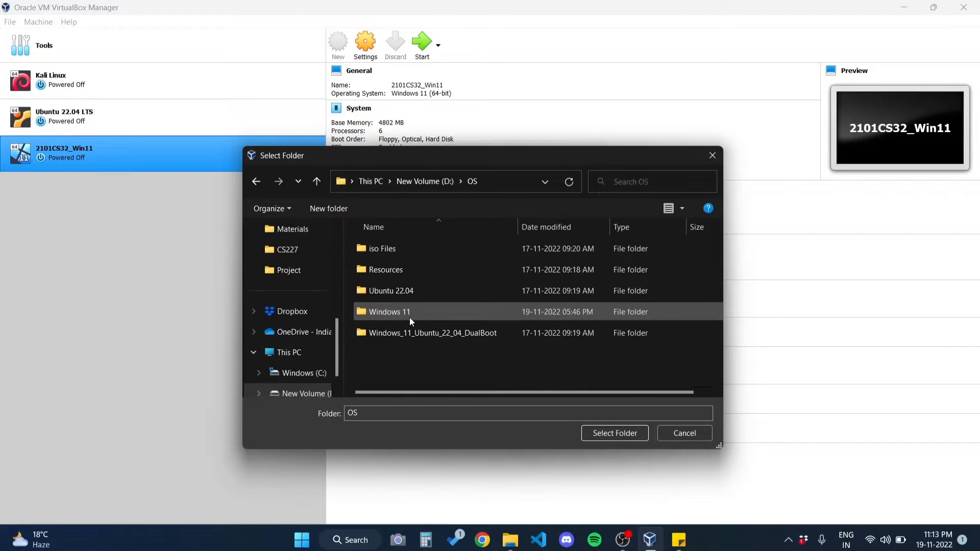
pyautogui.doubleClick(410, 291)
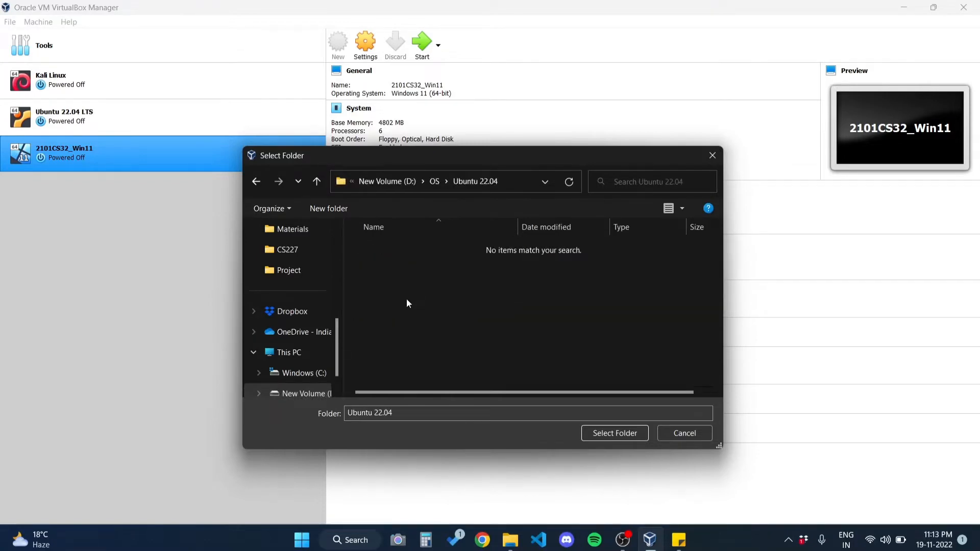
pyautogui.click(610, 437)
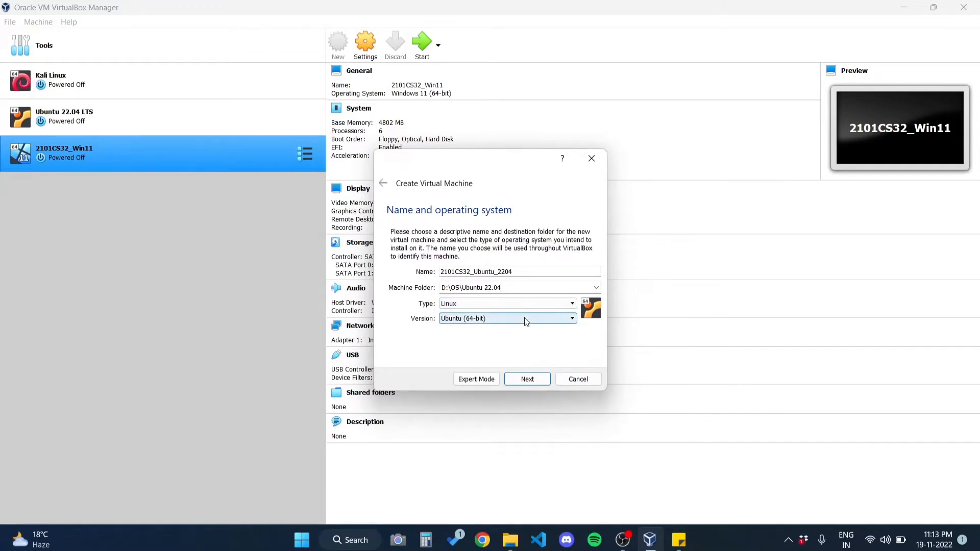
# Step: Allocate 4802 MB of memory to the new virtual machine
pyautogui.click(525, 380)
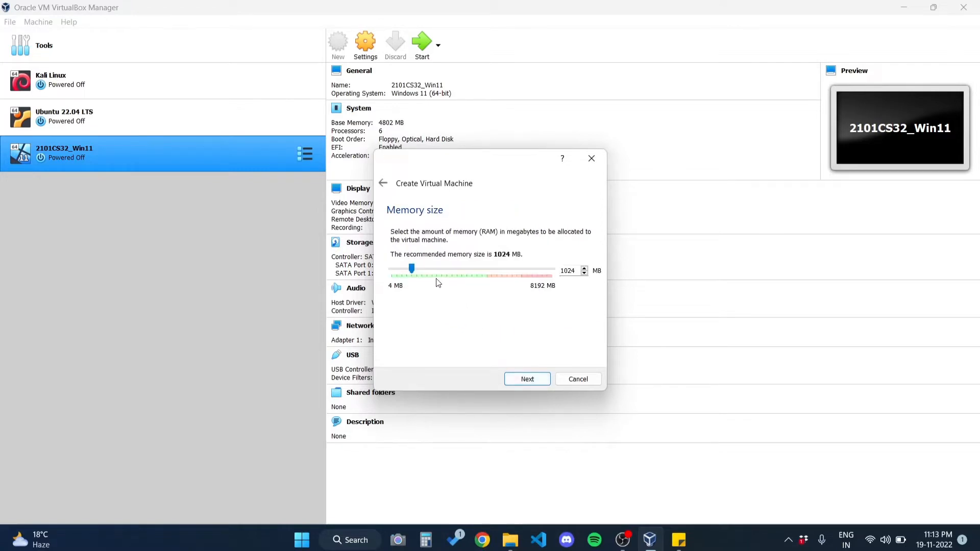
pyautogui.moveTo(414, 274); pyautogui.dragTo(486, 300)
pyautogui.click(527, 381)
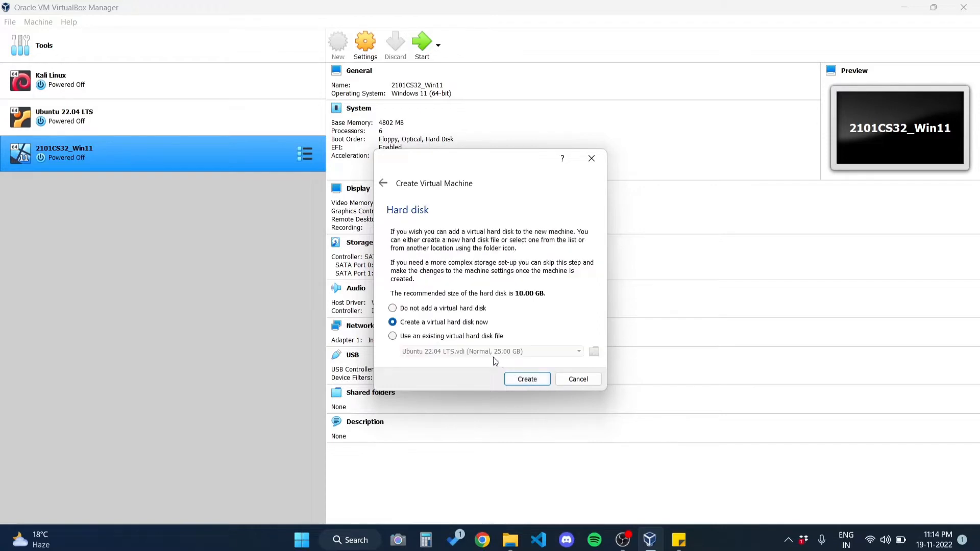
# Step: Create a dynamically allocated VDI virtual hard disk of 10.00 GB for the new machine
pyautogui.click(519, 376)
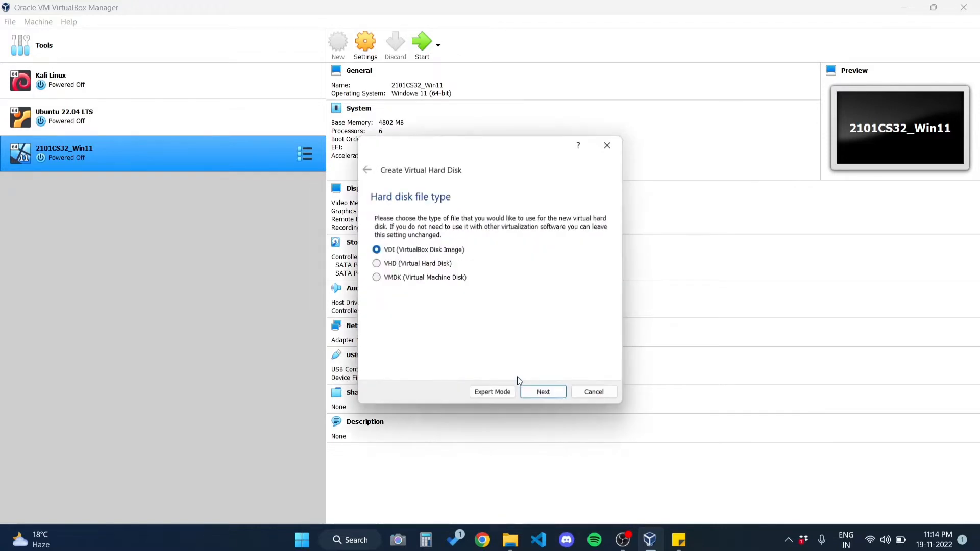
pyautogui.click(537, 392)
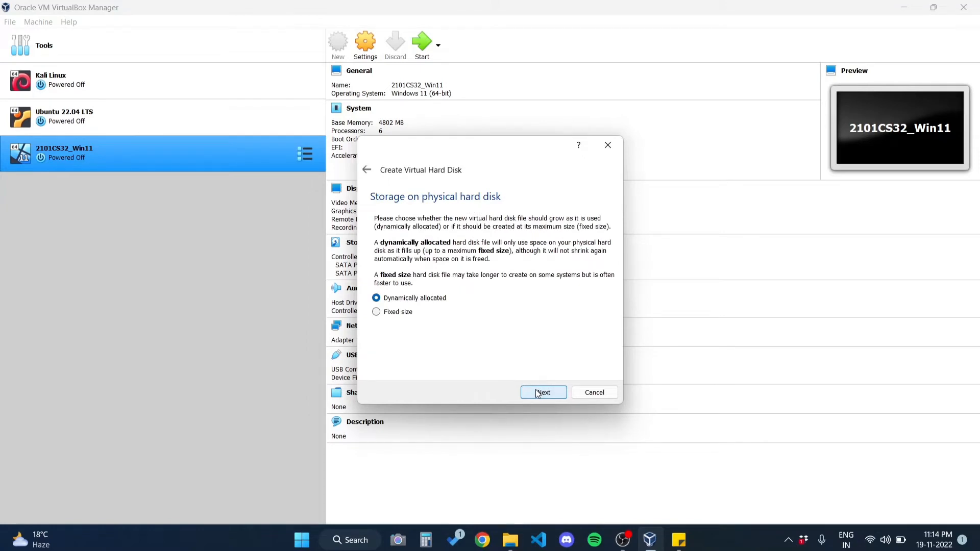
pyautogui.click(538, 393)
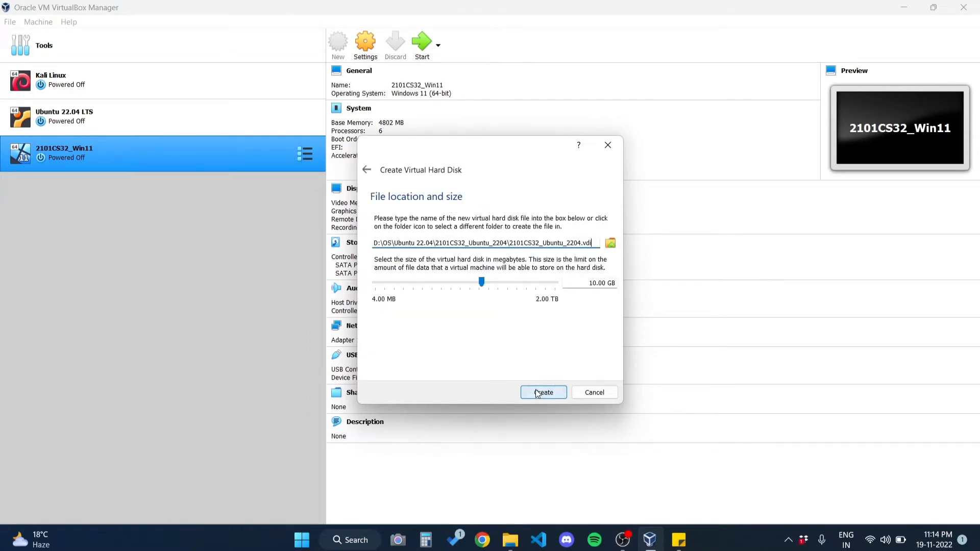
pyautogui.click(594, 281)
pyautogui.click(598, 281)
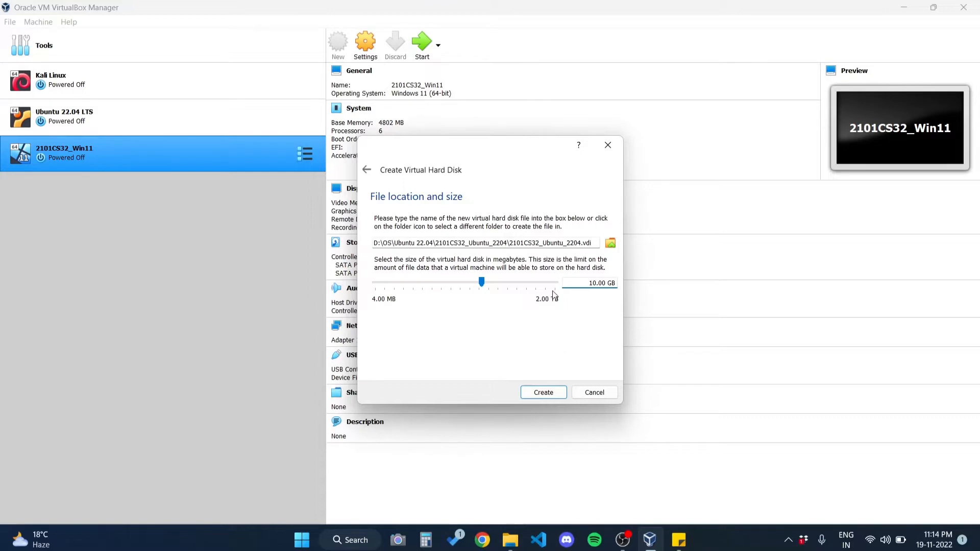
pyautogui.click(537, 393)
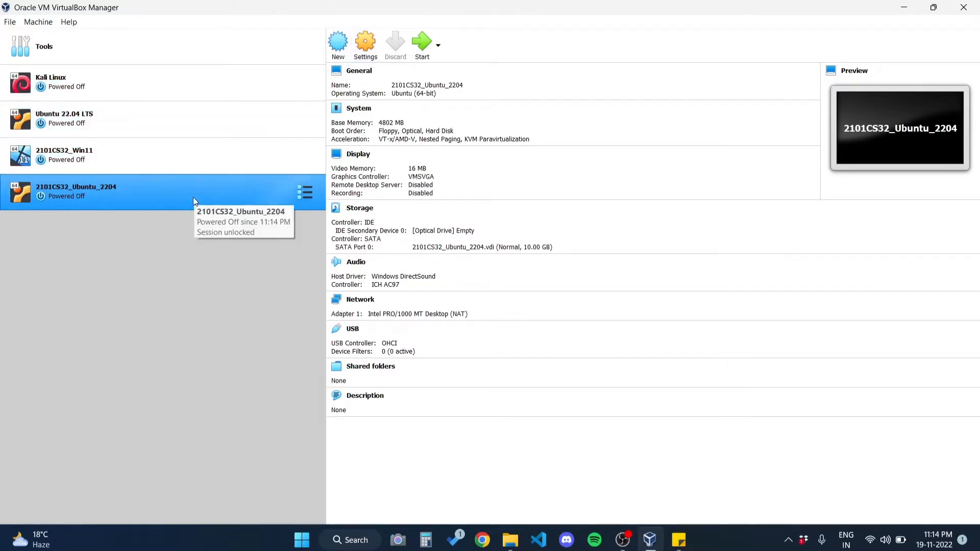
pyautogui.click(363, 53)
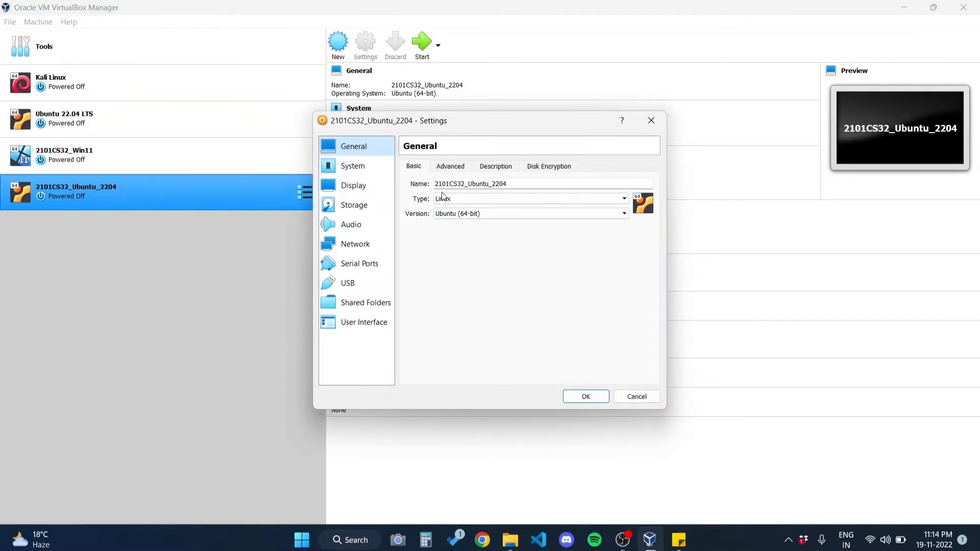
pyautogui.click(457, 169)
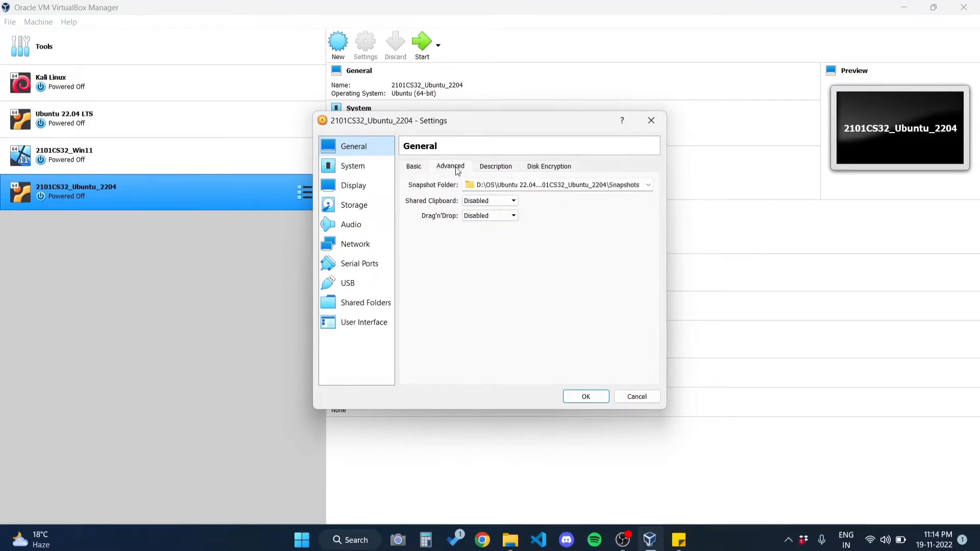
pyautogui.click(487, 201)
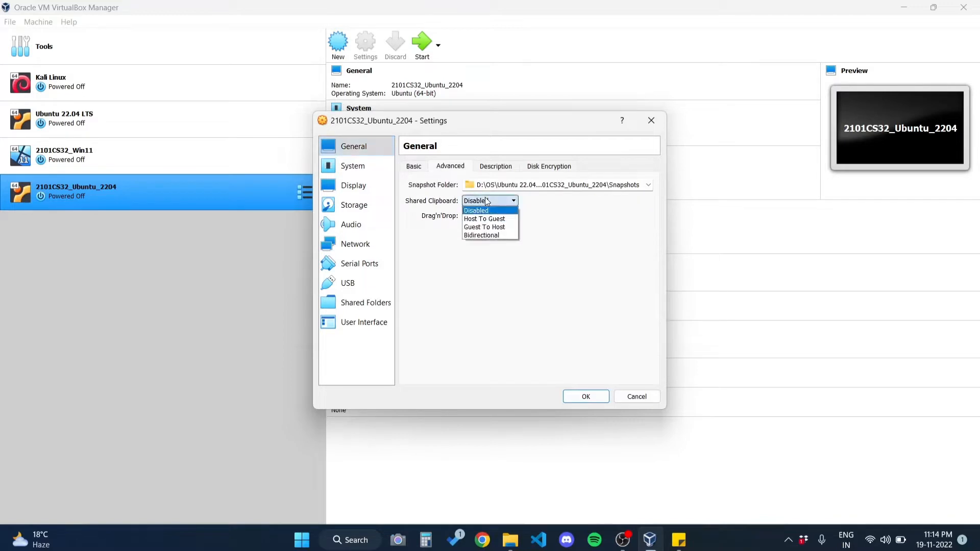
pyautogui.click(480, 235)
pyautogui.click(471, 218)
pyautogui.click(478, 251)
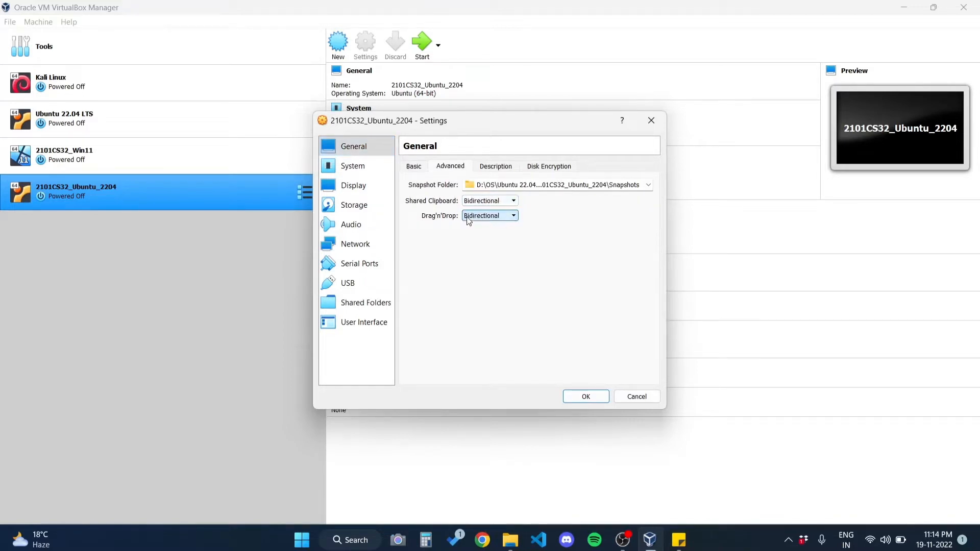
# Step: Assign 6 processors to the virtual machine in its system settings
pyautogui.click(382, 172)
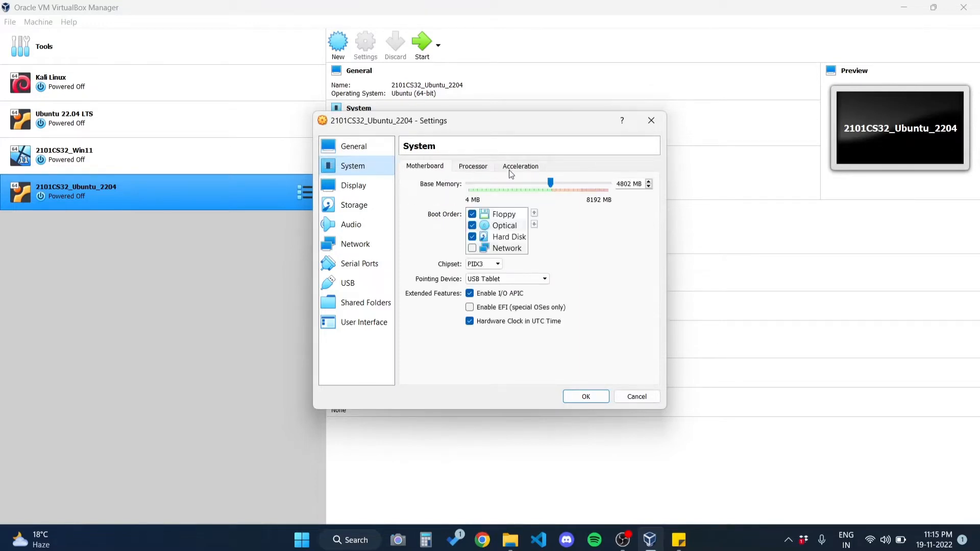
pyautogui.click(486, 170)
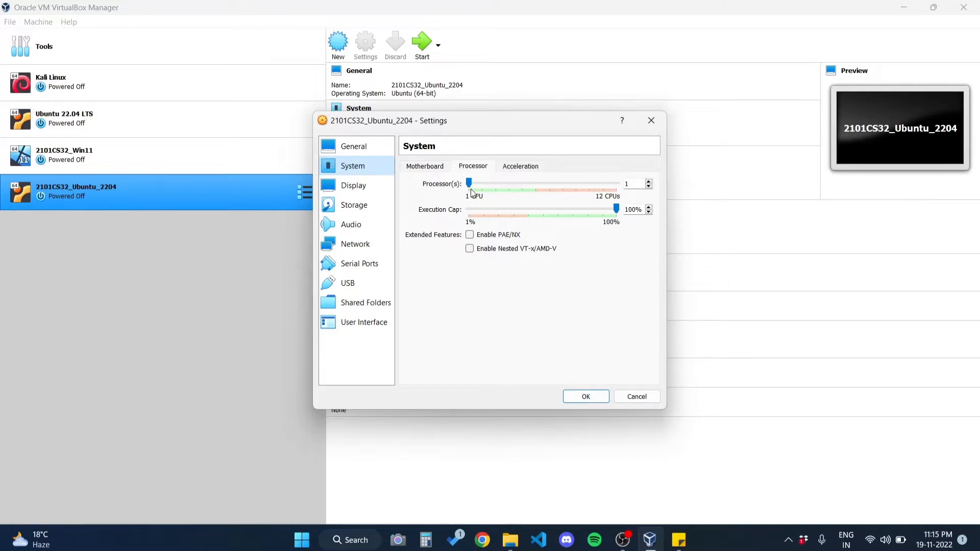
pyautogui.click(488, 191)
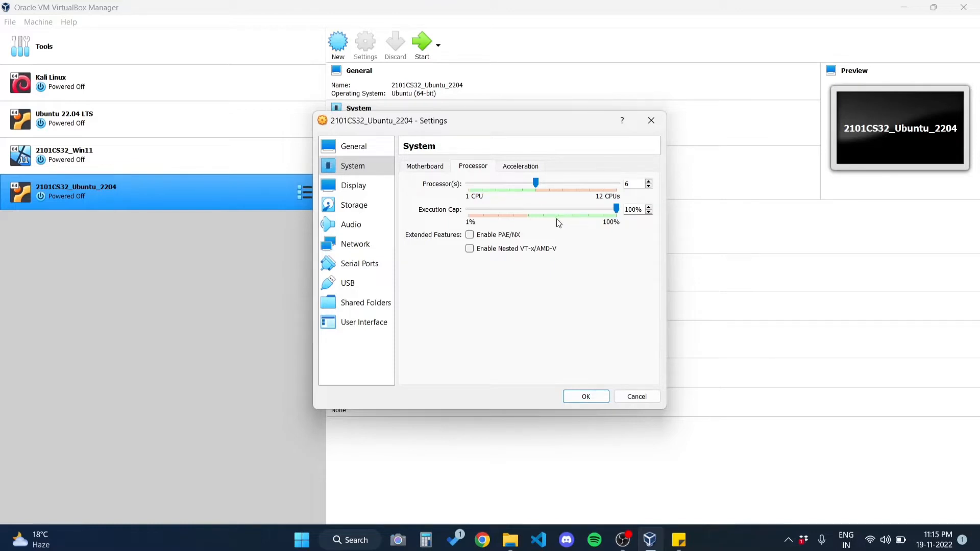
# Step: Attach ubuntu-22.04-desktop-amd64.iso to the empty optical drive on the IDE controller in the storage settings
pyautogui.click(342, 206)
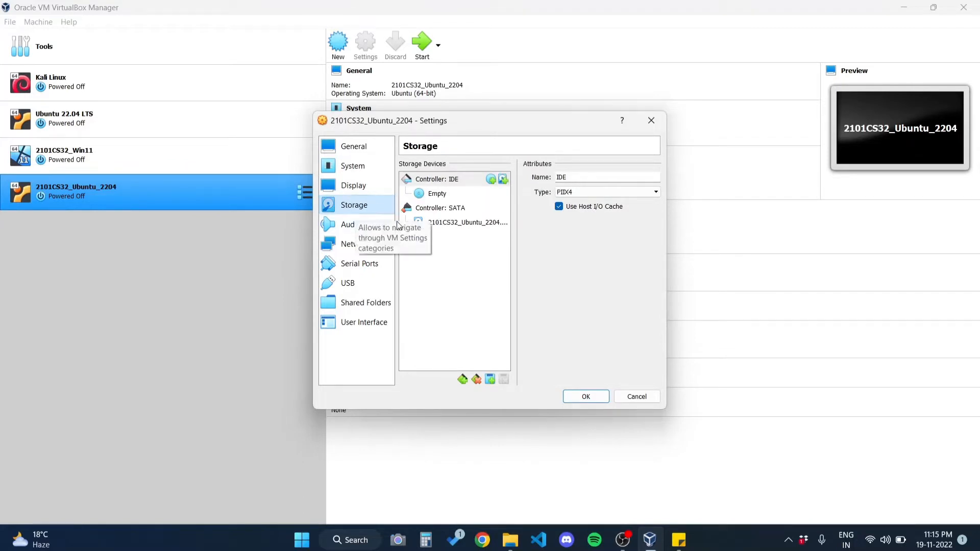
pyautogui.click(422, 197)
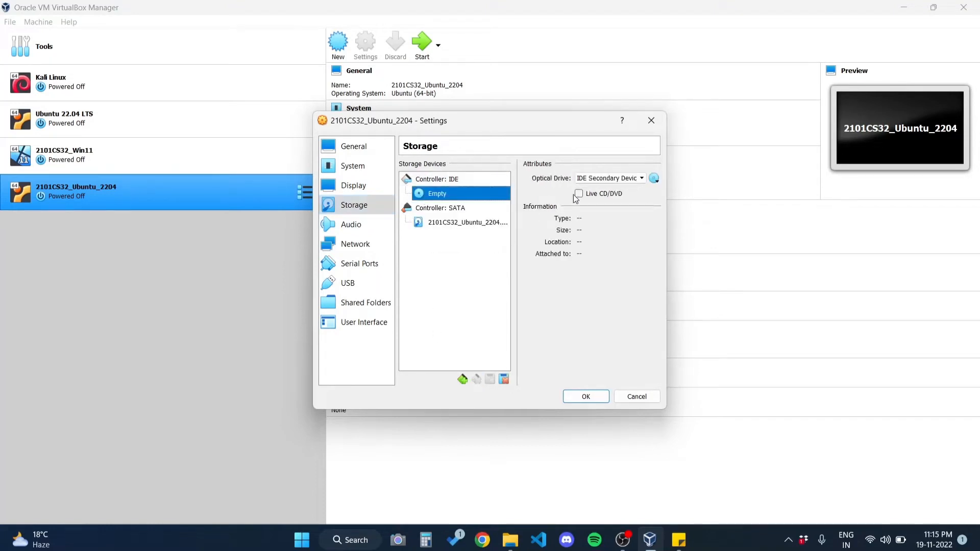
pyautogui.click(654, 180)
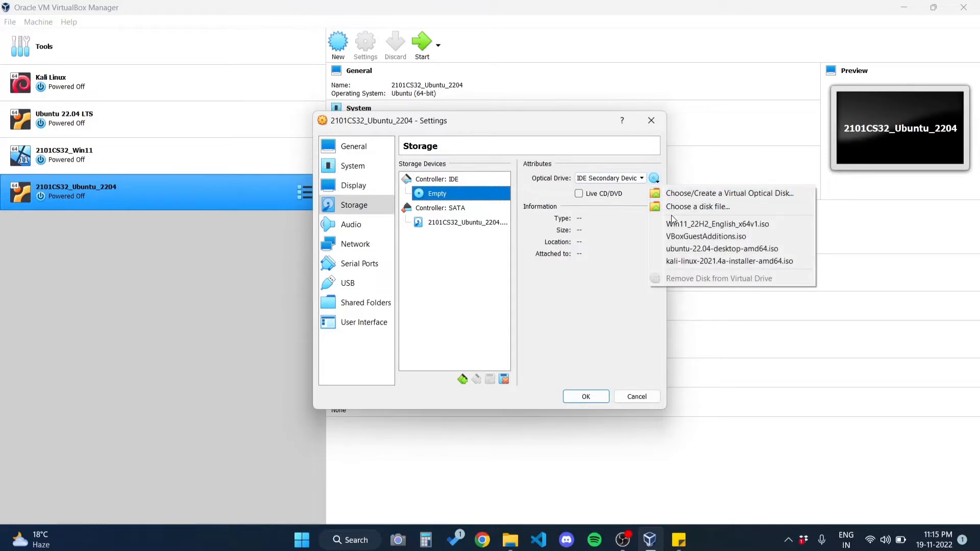
pyautogui.click(682, 249)
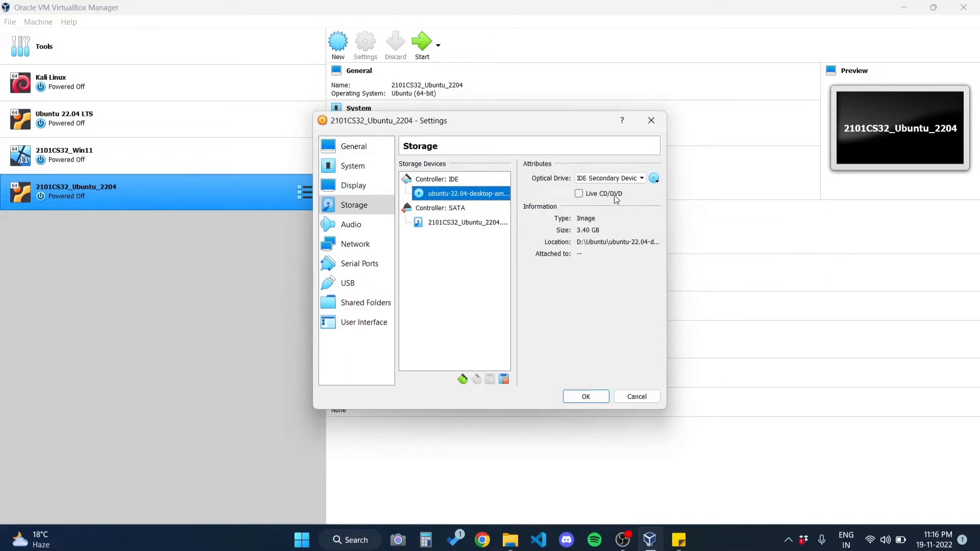
# Step: Replace the disk in the IDE optical drive with ubuntu-22.04.1-desktop-amd64.iso from D:\OS\iso Files and save the machine settings
pyautogui.click(653, 179)
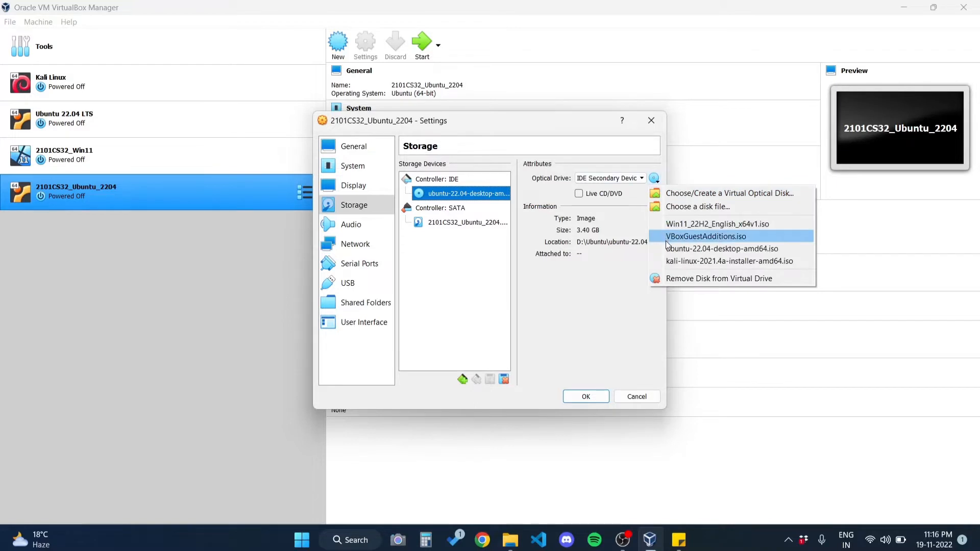
pyautogui.click(673, 206)
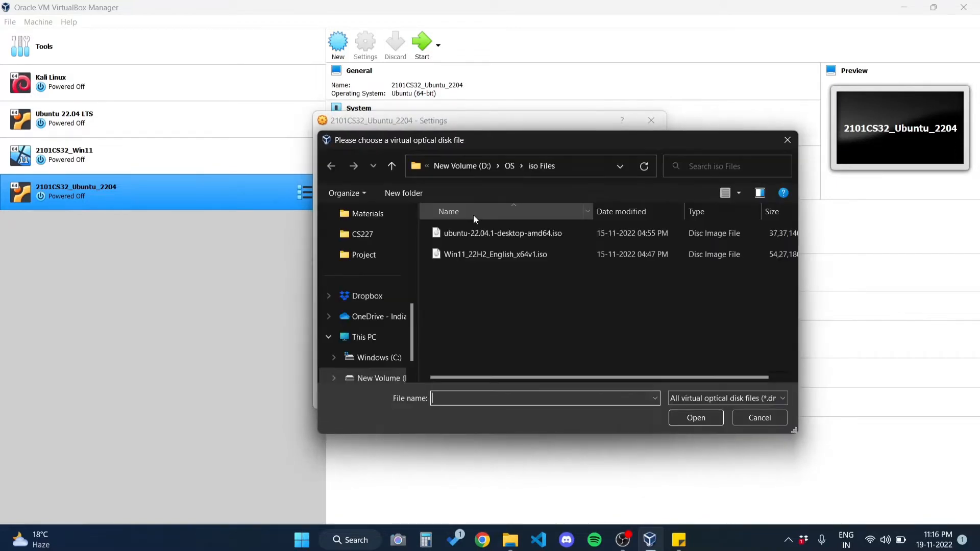
pyautogui.click(484, 239)
pyautogui.doubleClick(483, 238)
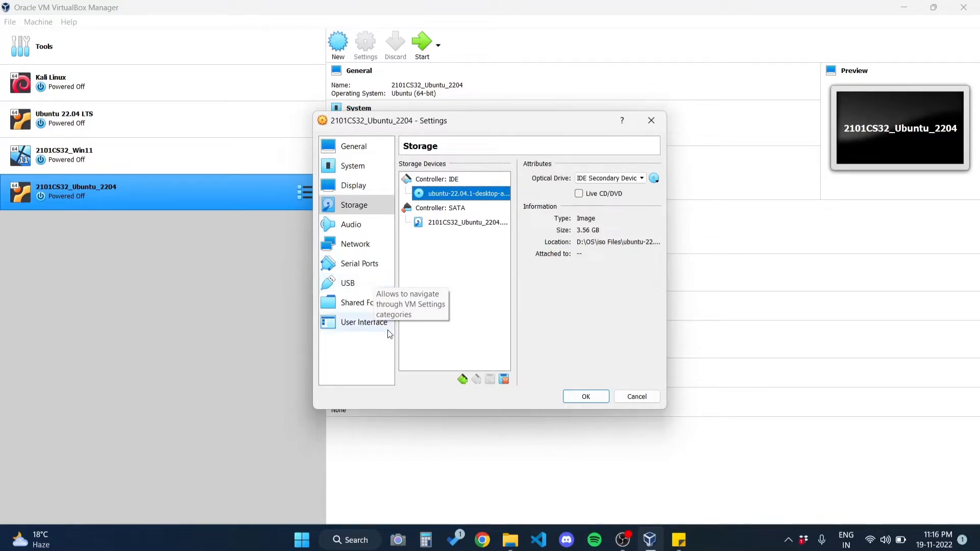
pyautogui.click(586, 397)
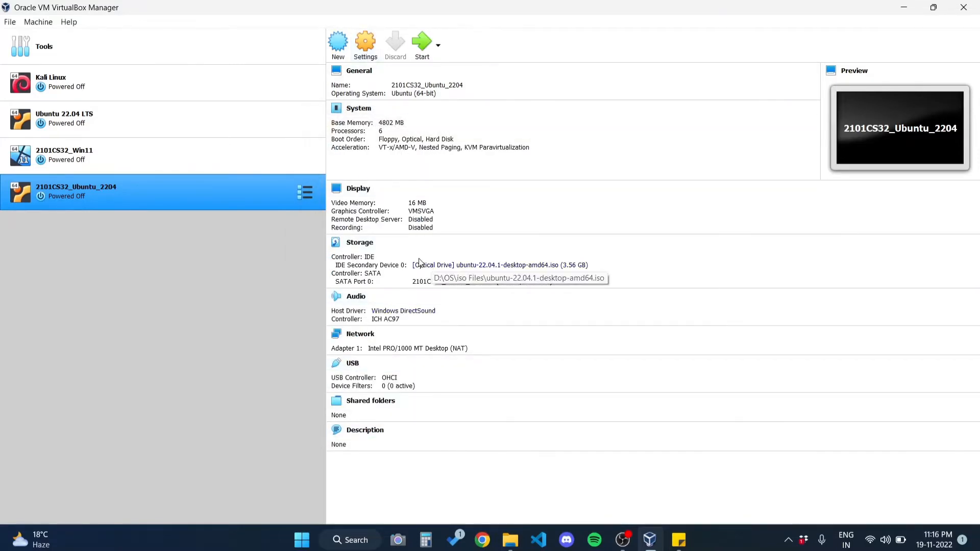
pyautogui.click(423, 45)
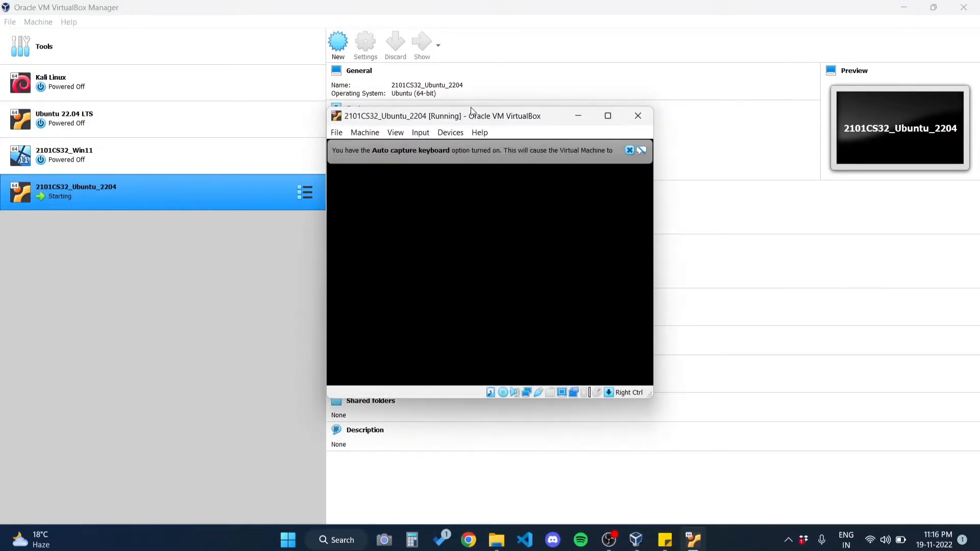
pyautogui.click(615, 116)
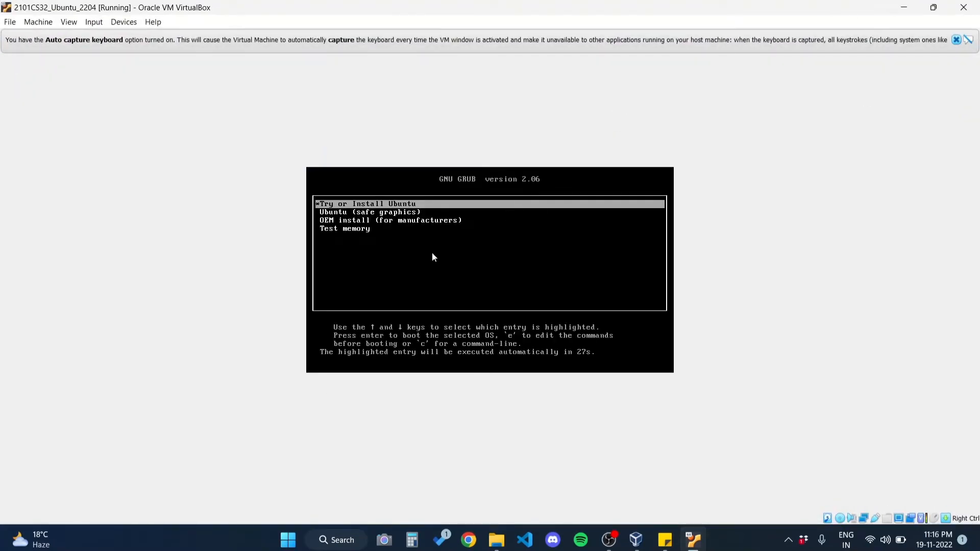
pyautogui.press('Down')
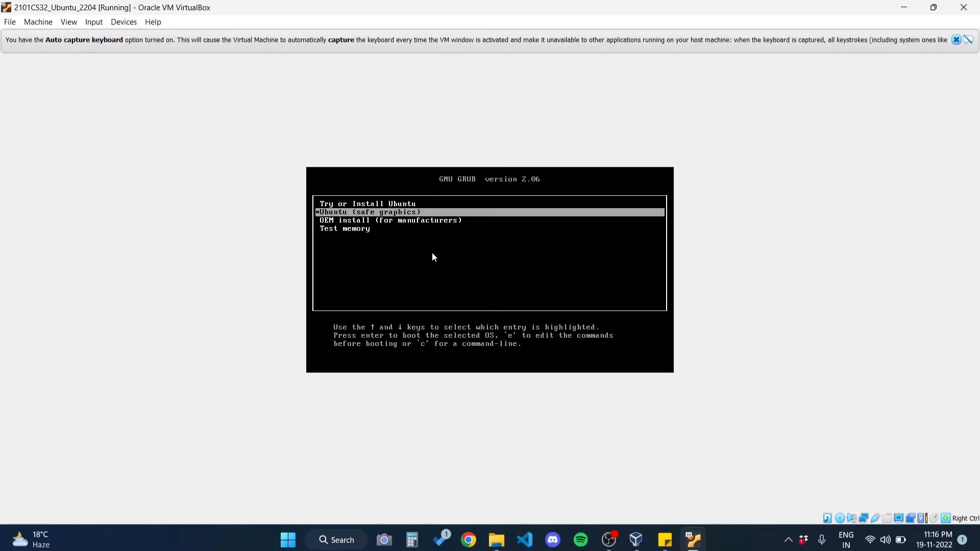
pyautogui.press('Up')
pyautogui.press('Down')
pyautogui.press('Up')
pyautogui.press('Down')
pyautogui.press('Return')
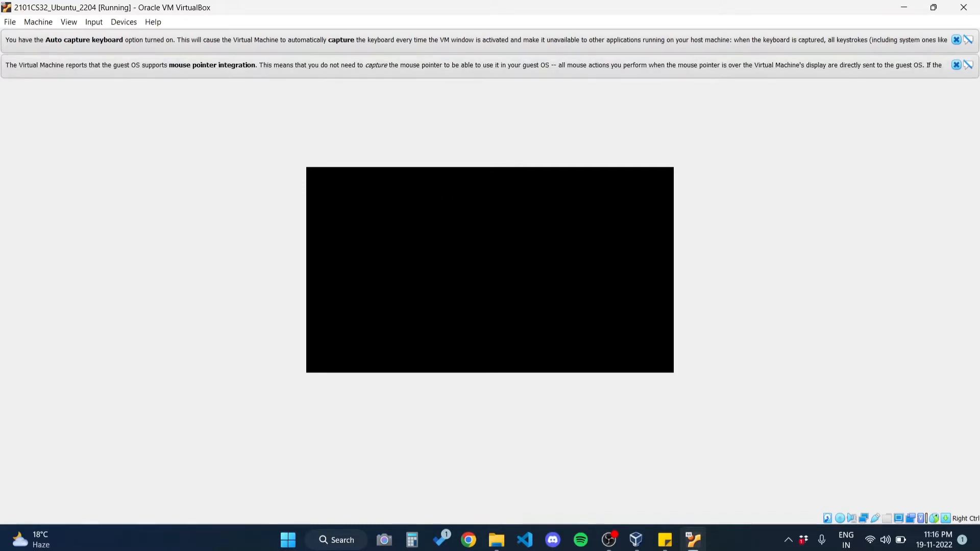
pyautogui.click(956, 39)
pyautogui.click(956, 40)
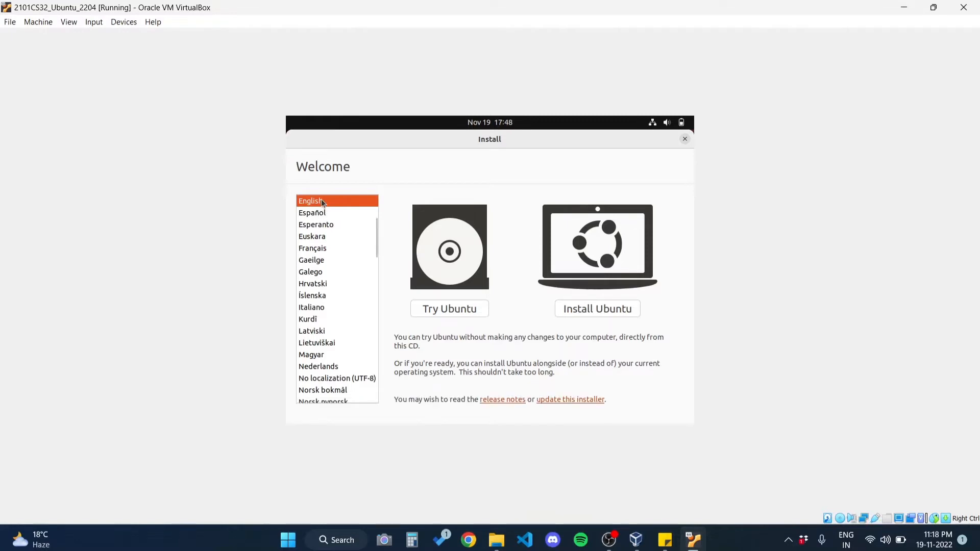
# Step: Begin the Ubuntu installation in English and accept English (US) as the keyboard layout
pyautogui.click(613, 308)
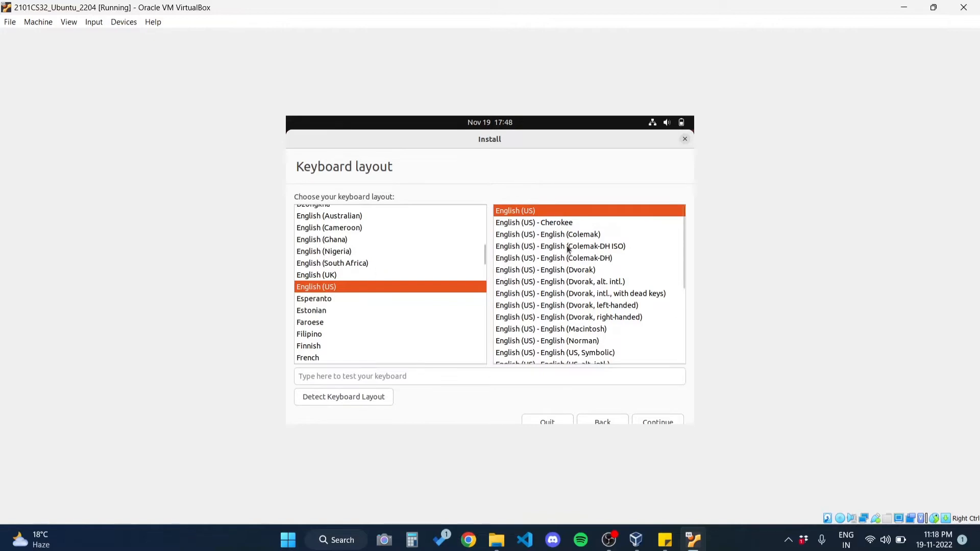
pyautogui.scroll(-3, 569, 285)
pyautogui.scroll(3, 569, 285)
pyautogui.click(653, 422)
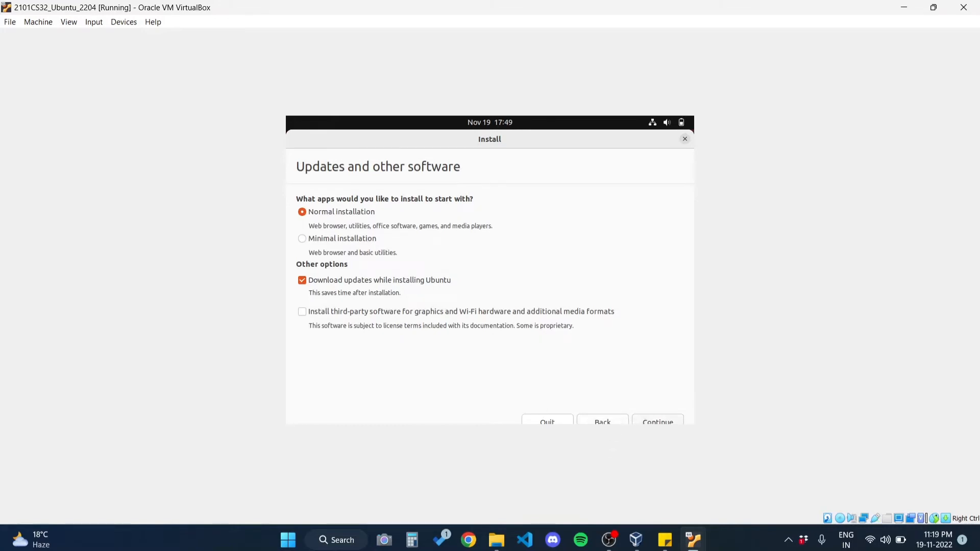
# Step: Accept the normal installation with updates, choose to erase the disk and install Ubuntu, and approve writing the changes
pyautogui.click(650, 422)
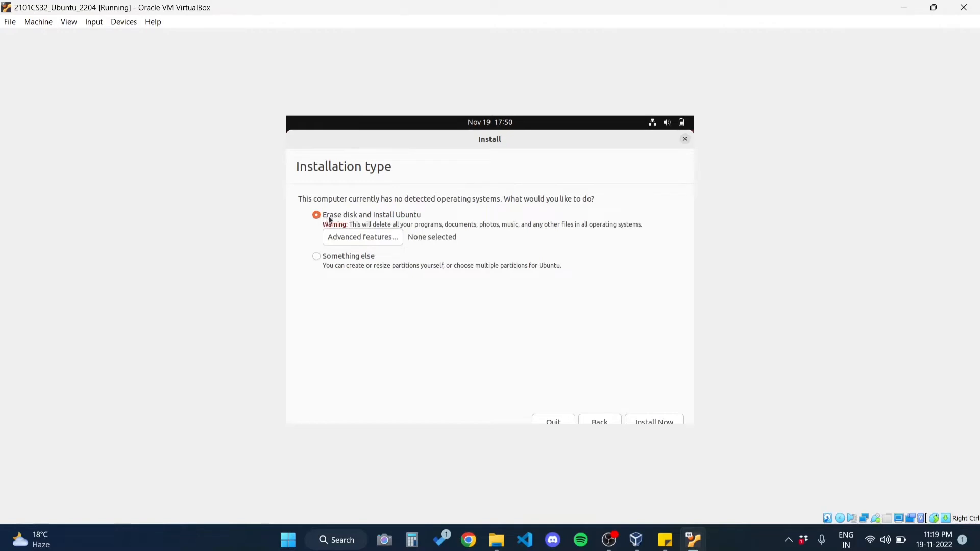
pyautogui.click(649, 421)
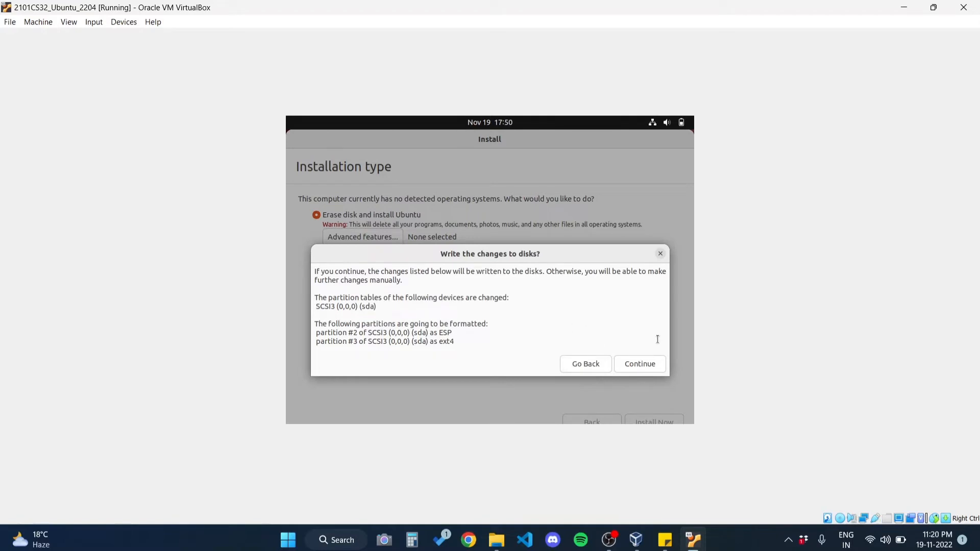
pyautogui.click(655, 366)
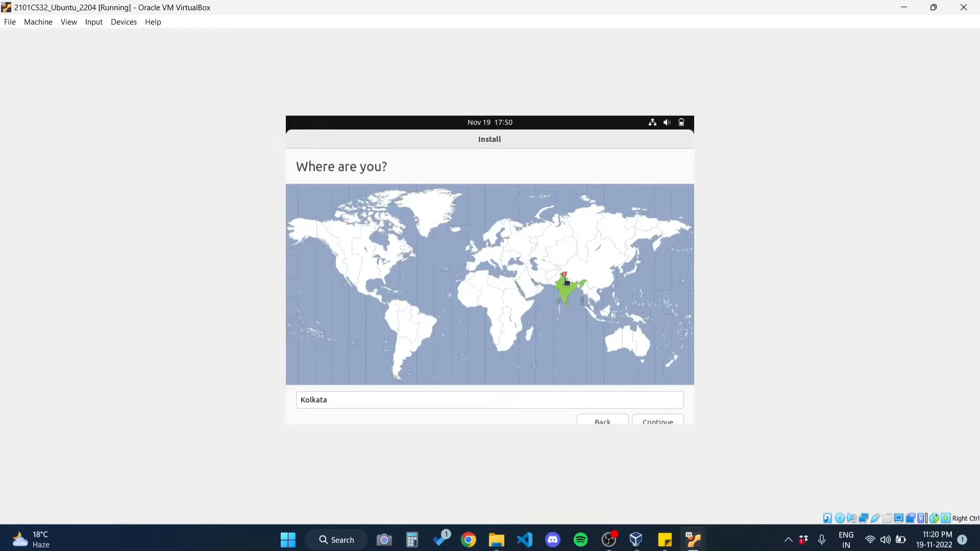
# Step: Set the installation location to Kolkata (West Bengal, India) and continue to the account details
pyautogui.click(445, 405)
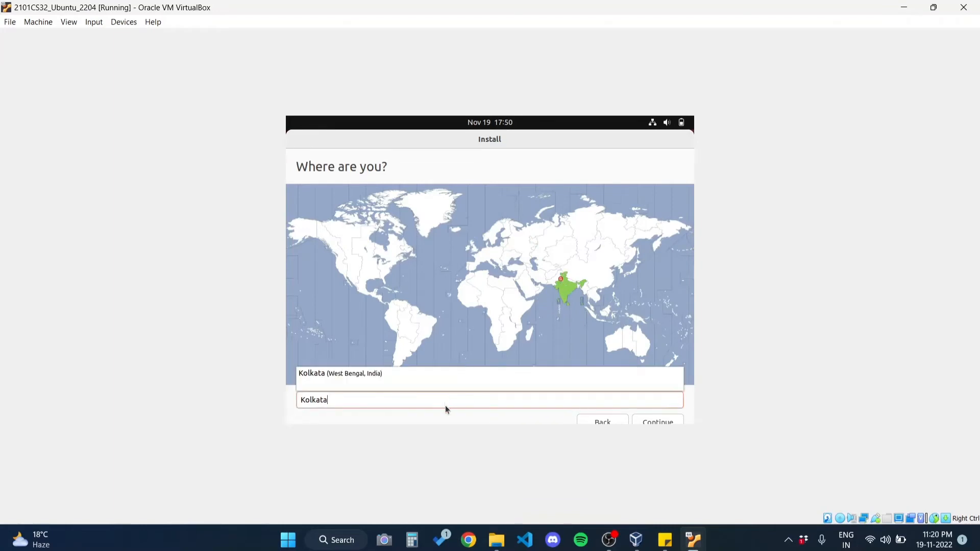
pyautogui.click(471, 377)
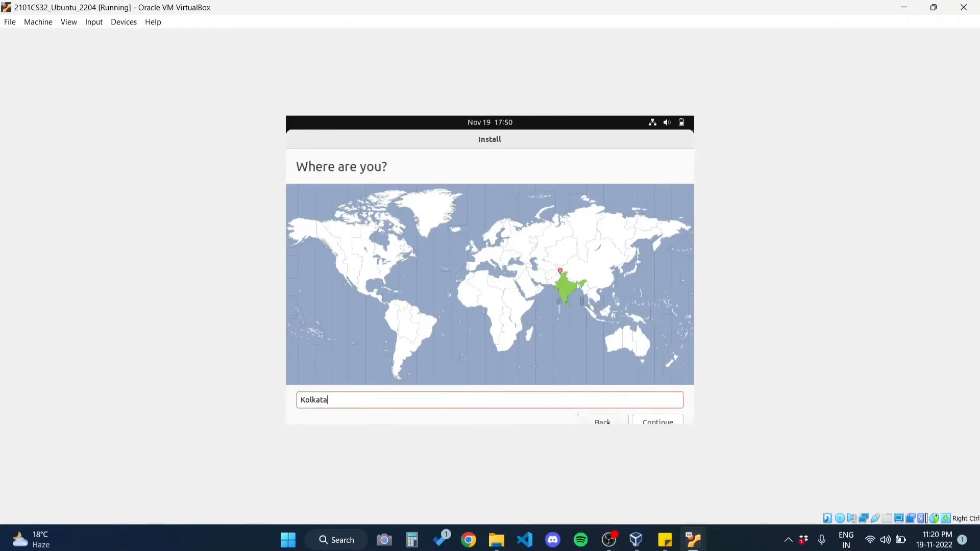
pyautogui.click(656, 422)
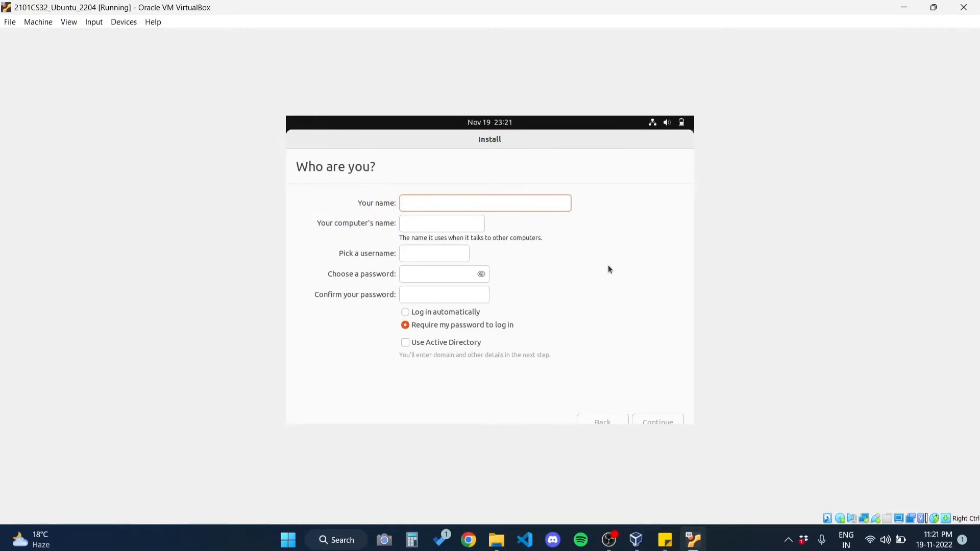
# Step: Enter the user's full name and remove the "-VirtualBox" suffix from the computer's name
pyautogui.write('Harsh Loomba')
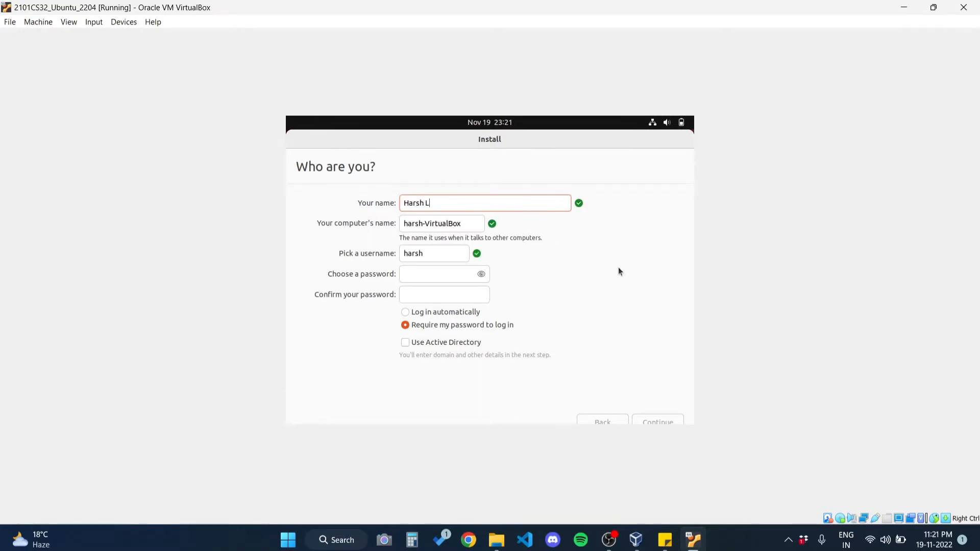
pyautogui.moveTo(461, 224); pyautogui.dragTo(423, 223)
pyautogui.press('BackSpace')
# Step: Enter the account password and repeat it in the confirmation field
pyautogui.click(439, 274)
pyautogui.write('●●●●●●●●●')
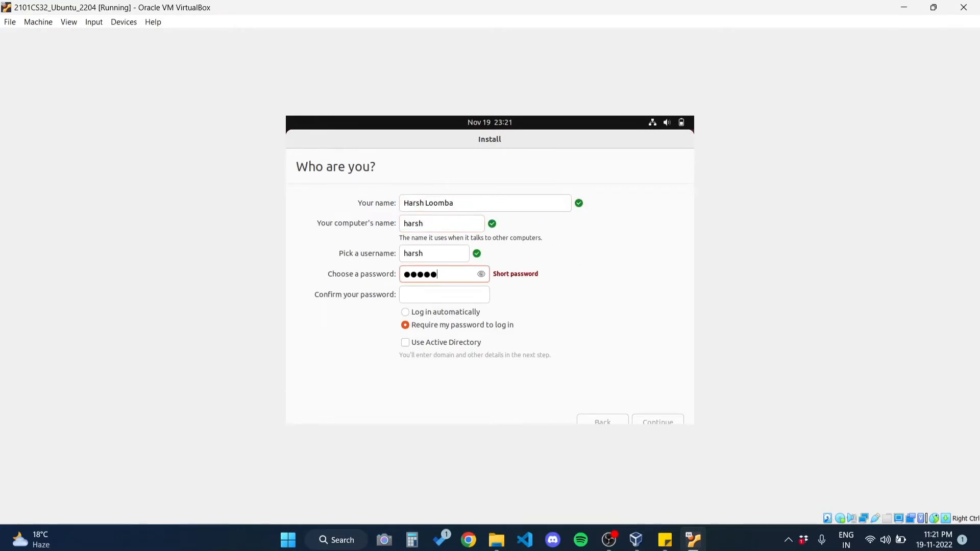
pyautogui.moveTo(464, 274); pyautogui.dragTo(410, 274)
pyautogui.click(439, 294)
pyautogui.write('●●●●●●●●●')
# Step: Keep "Require my password to log in" as the login option and proceed with installing Ubuntu
pyautogui.click(439, 315)
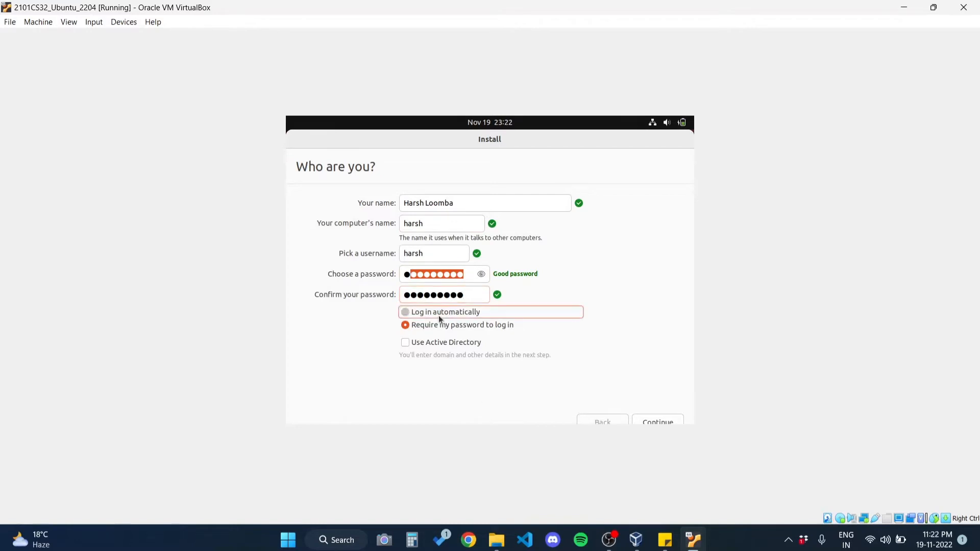
pyautogui.click(444, 327)
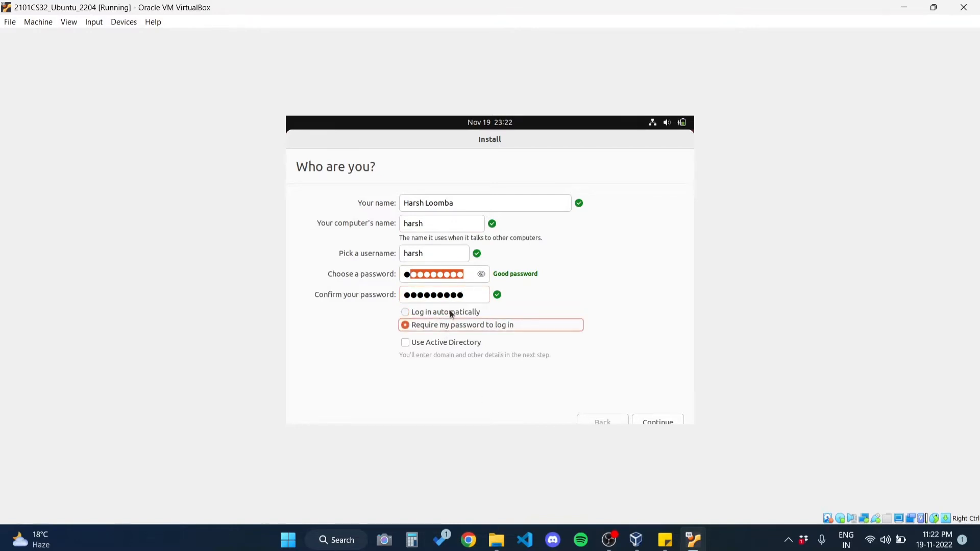
pyautogui.click(449, 312)
pyautogui.click(451, 325)
pyautogui.click(670, 419)
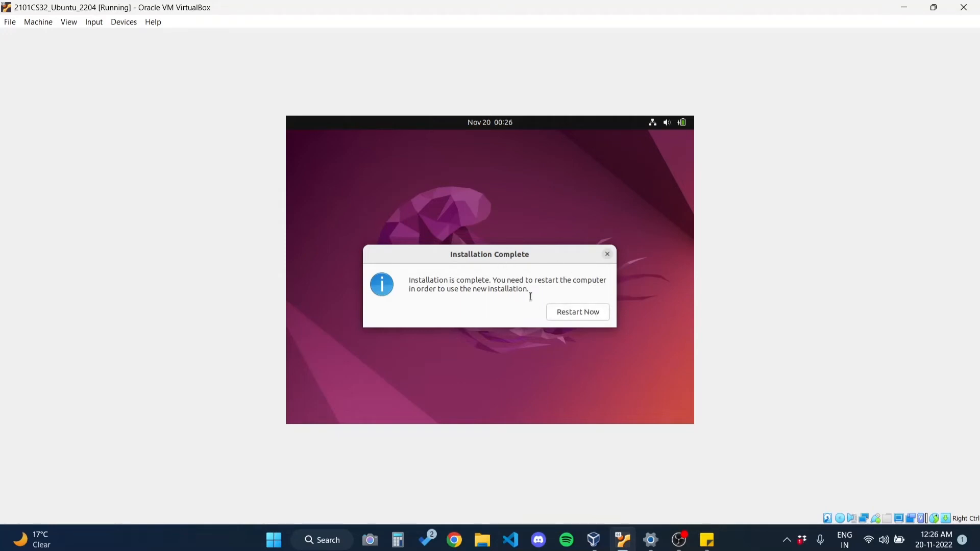
# Step: Restart the machine to finish the installation and log in to the new account with the account password
pyautogui.click(568, 318)
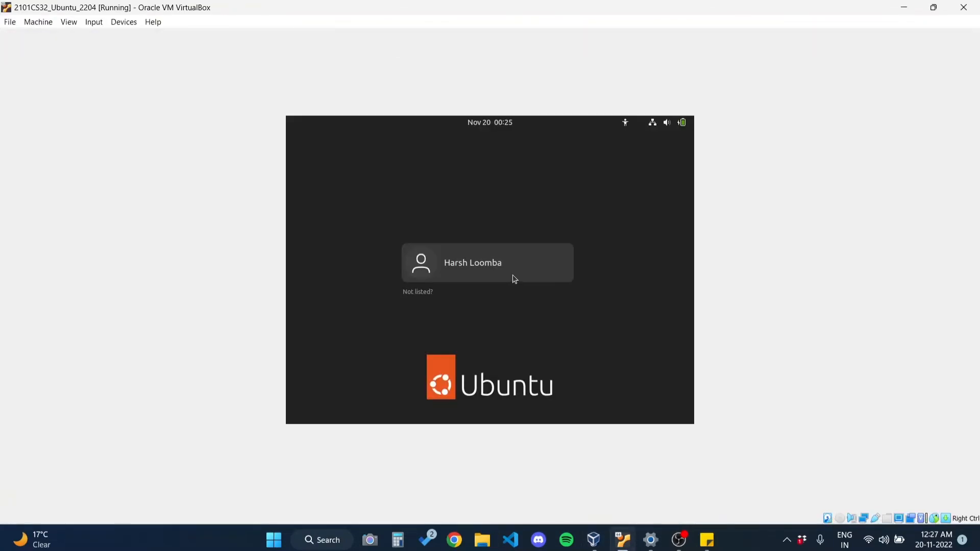
pyautogui.click(515, 279)
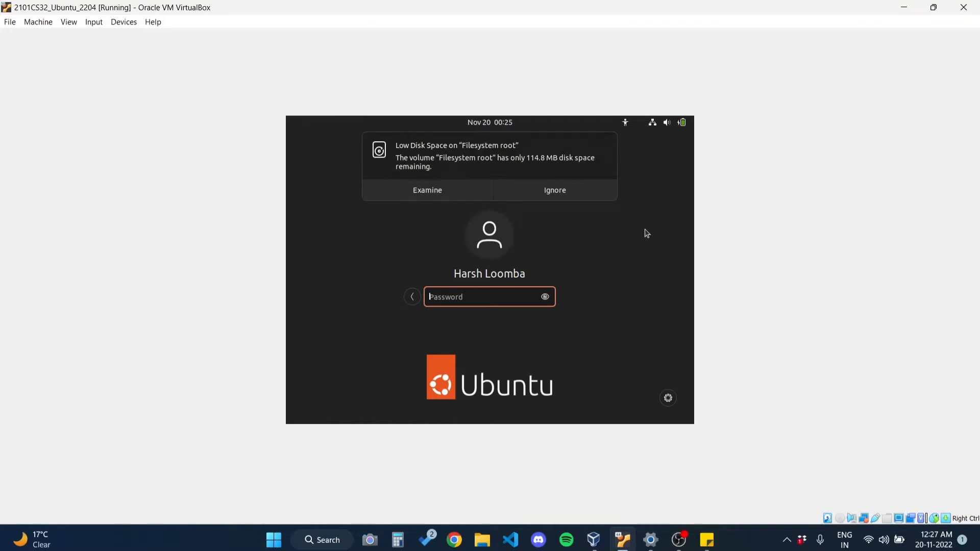
pyautogui.write('**********')
pyautogui.press('Return')
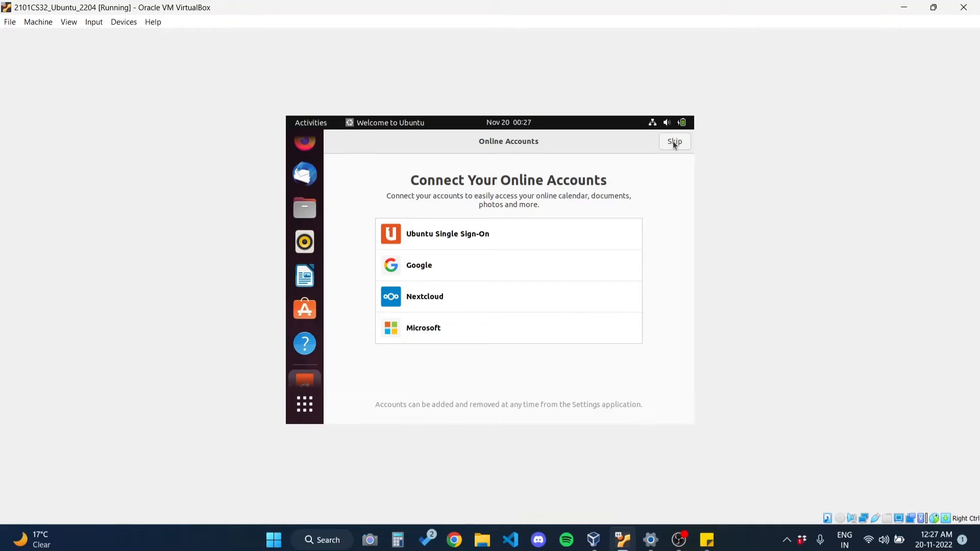
# Step: Complete the Ubuntu welcome setup without online accounts, Livepatch, system info reporting or location services, ignoring the low disk space warning
pyautogui.click(673, 143)
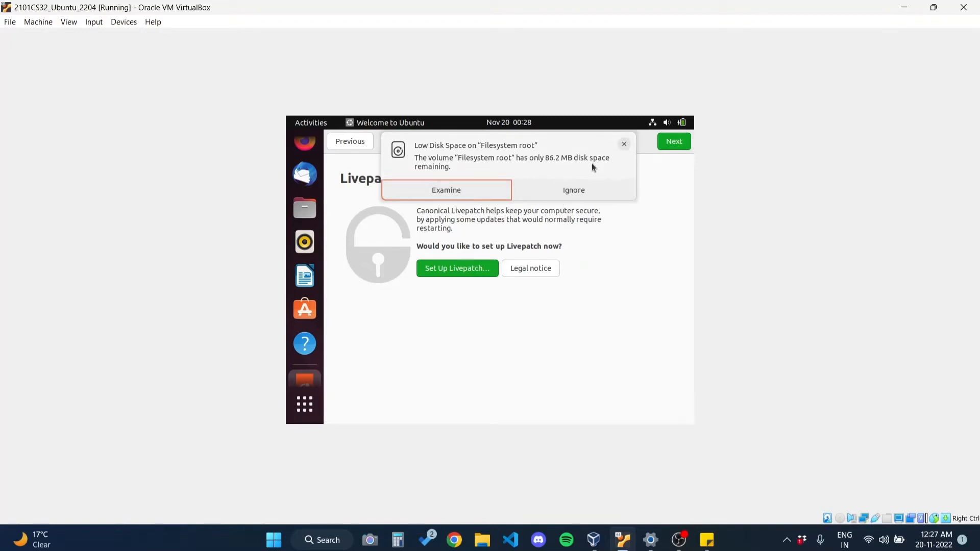
pyautogui.click(546, 189)
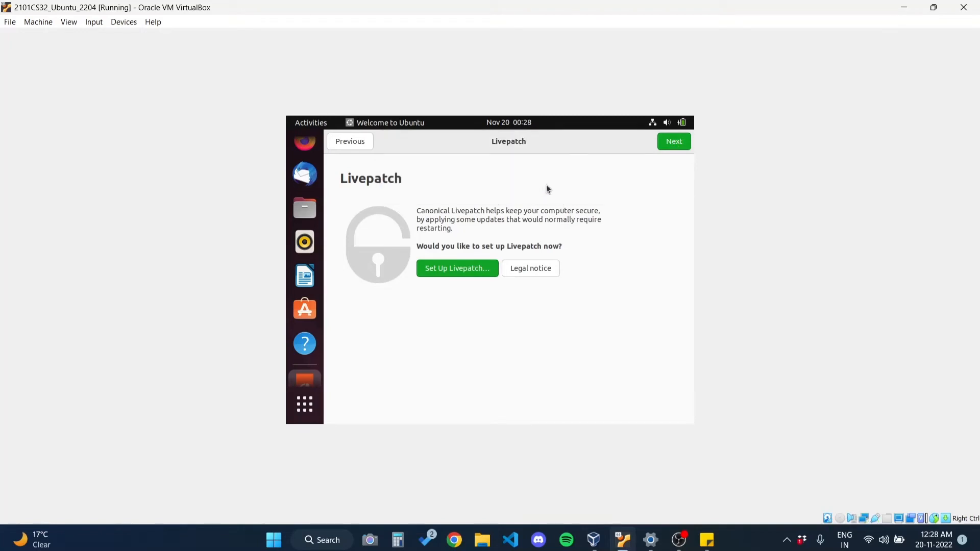
pyautogui.click(665, 144)
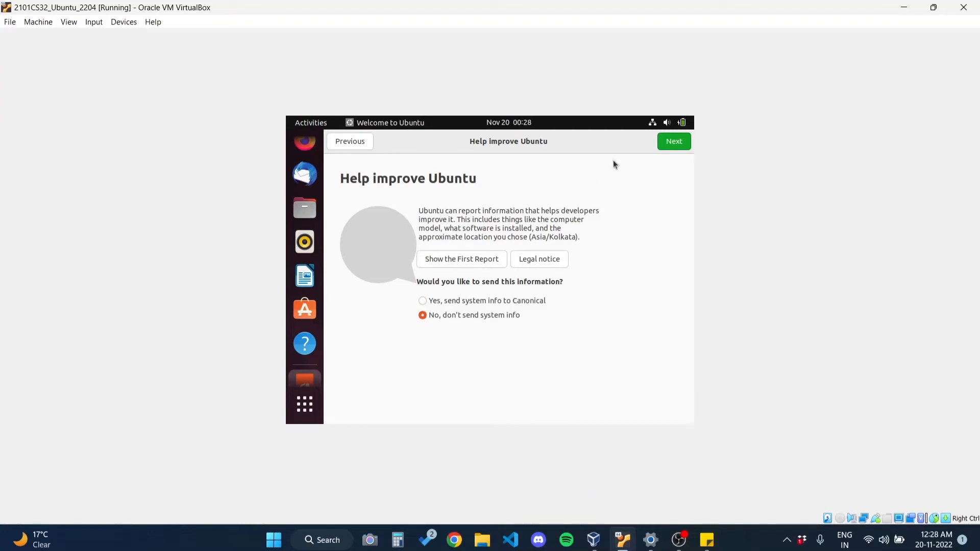
pyautogui.click(668, 143)
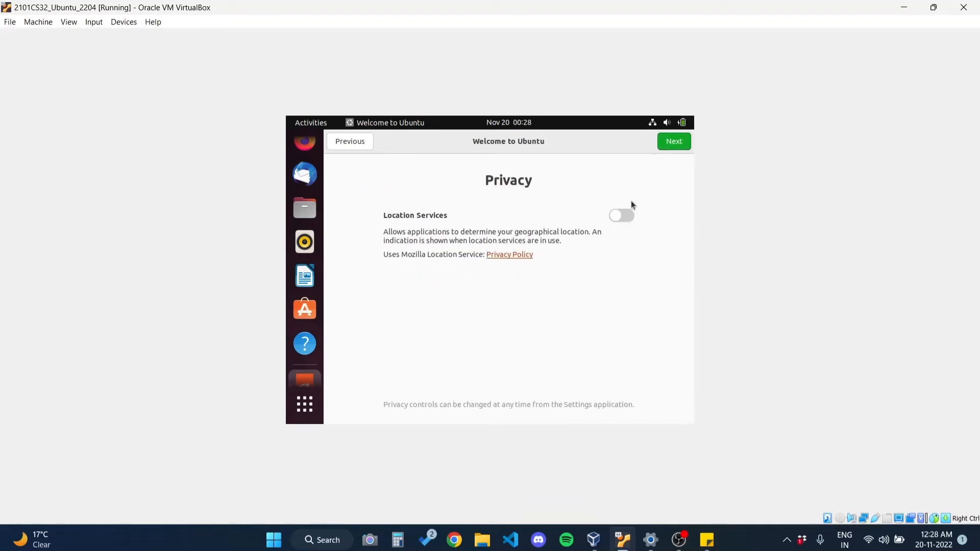
pyautogui.click(672, 145)
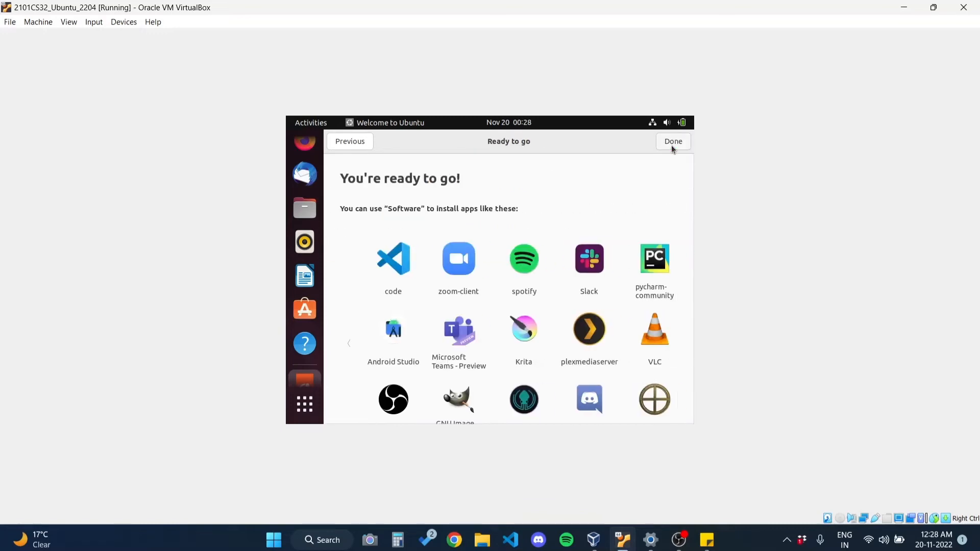
pyautogui.scroll(-3, 531, 234)
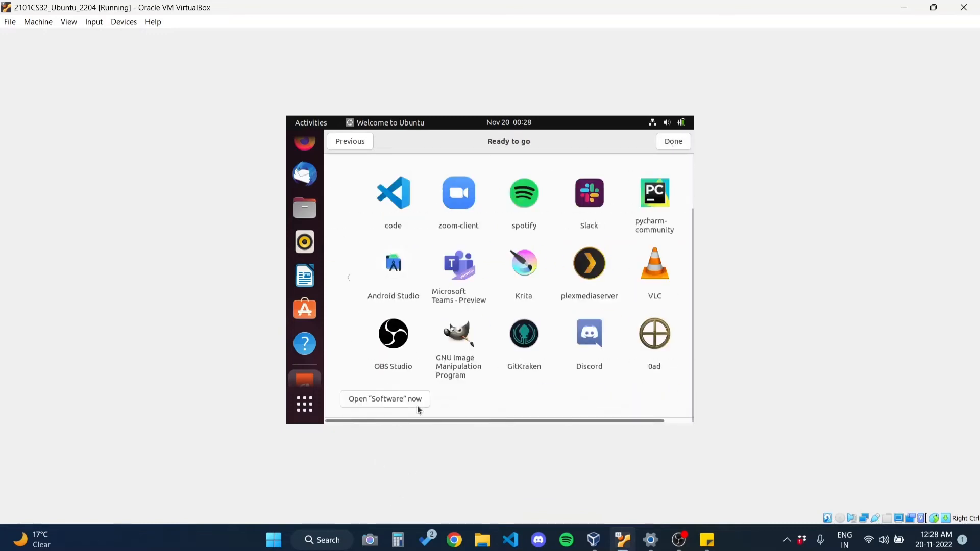
pyautogui.scroll(3, 428, 378)
pyautogui.scroll(-3, 418, 310)
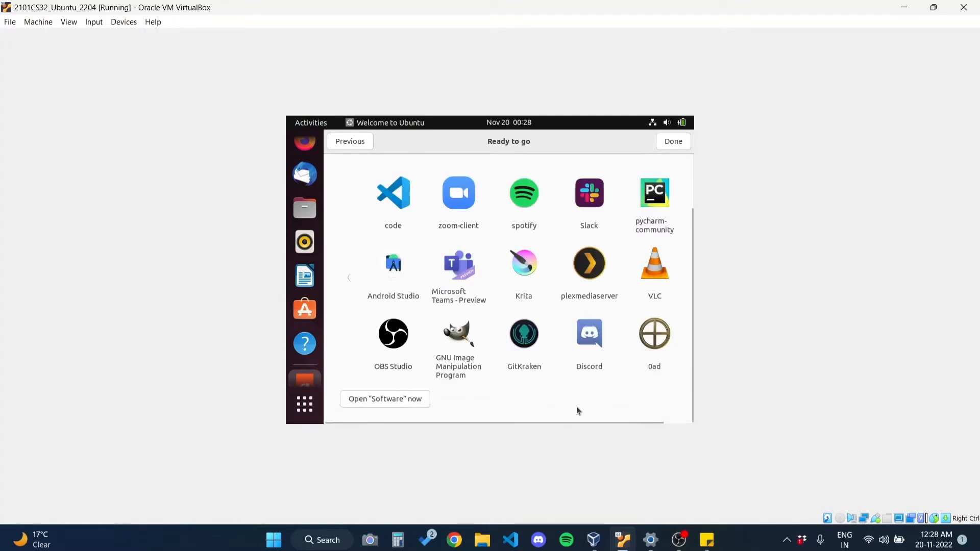
pyautogui.scroll(3, 579, 411)
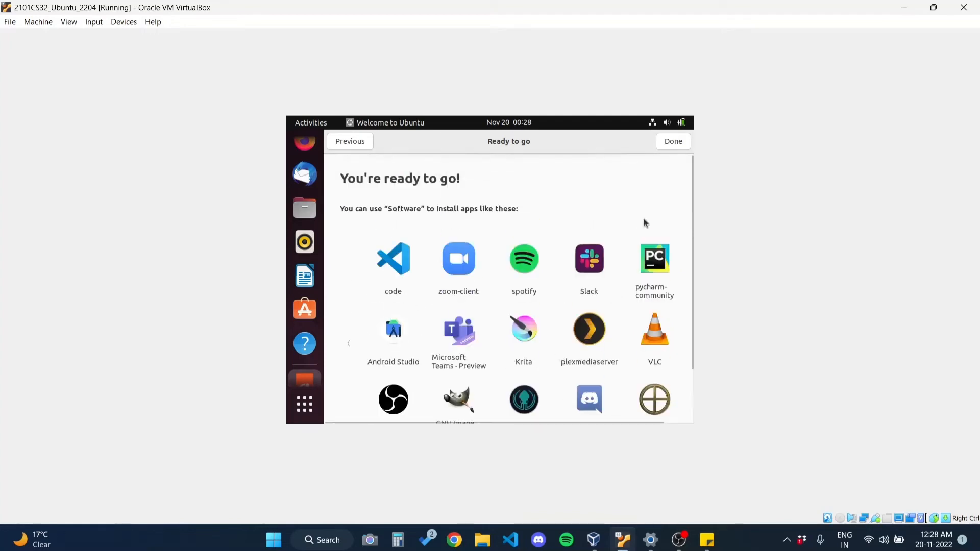
pyautogui.click(674, 142)
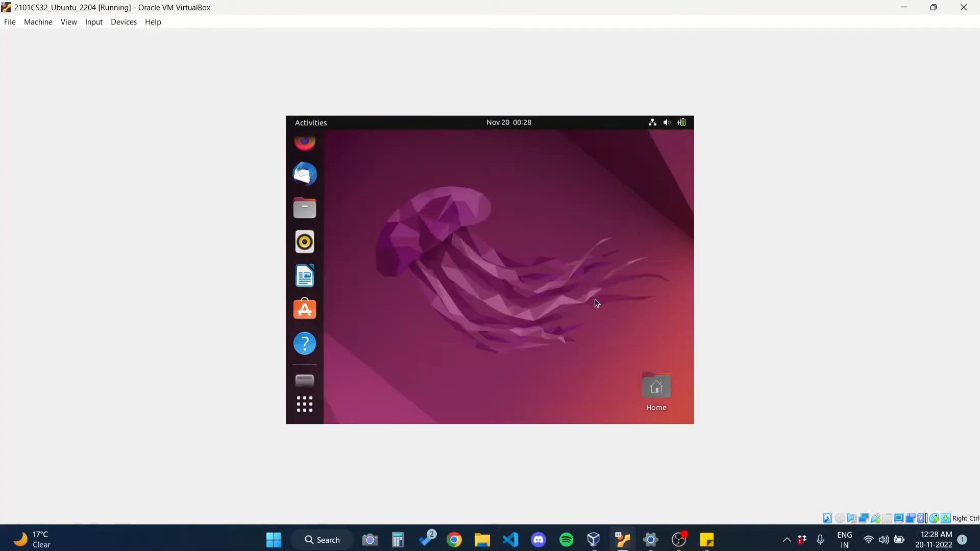
# Step: Try the virtual machine display in full-screen mode and return it to windowed mode
pyautogui.moveTo(454, 6)
pyautogui.mouseDown()
pyautogui.moveTo(455, 48)
pyautogui.moveTo(462, 19)
pyautogui.mouseUp()
pyautogui.moveTo(608, 5); pyautogui.dragTo(501, 10)
pyautogui.hotkey('ctrl', 'f')
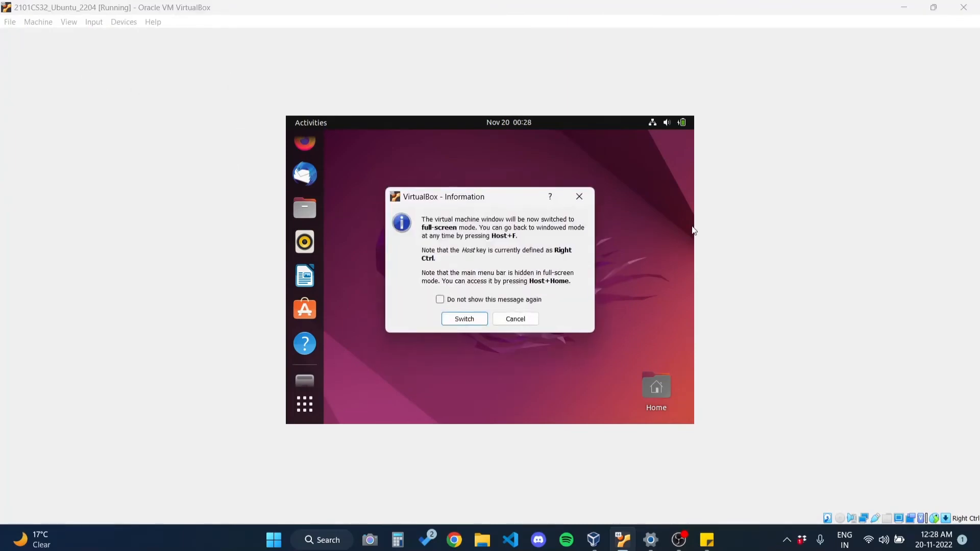
pyautogui.click(476, 320)
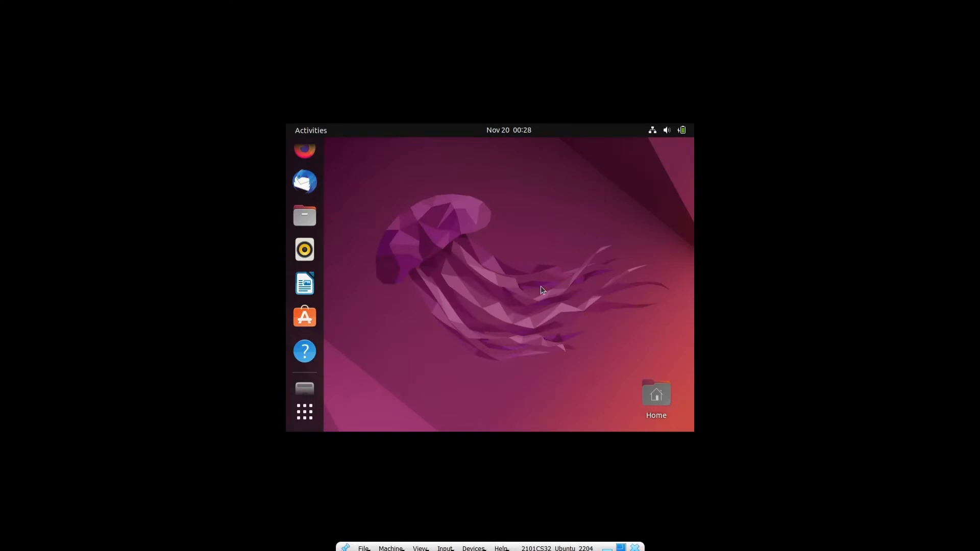
pyautogui.hotkey('ctrl', 'f')
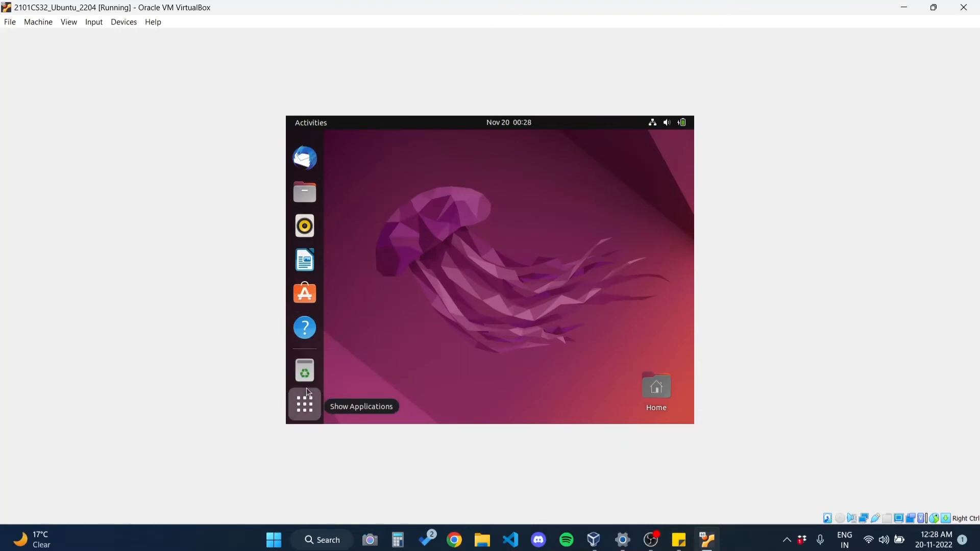
# Step: Open a Terminal in Ubuntu from the applications overview and dismiss the Software Updater dialogs
pyautogui.click(305, 401)
pyautogui.click(680, 369)
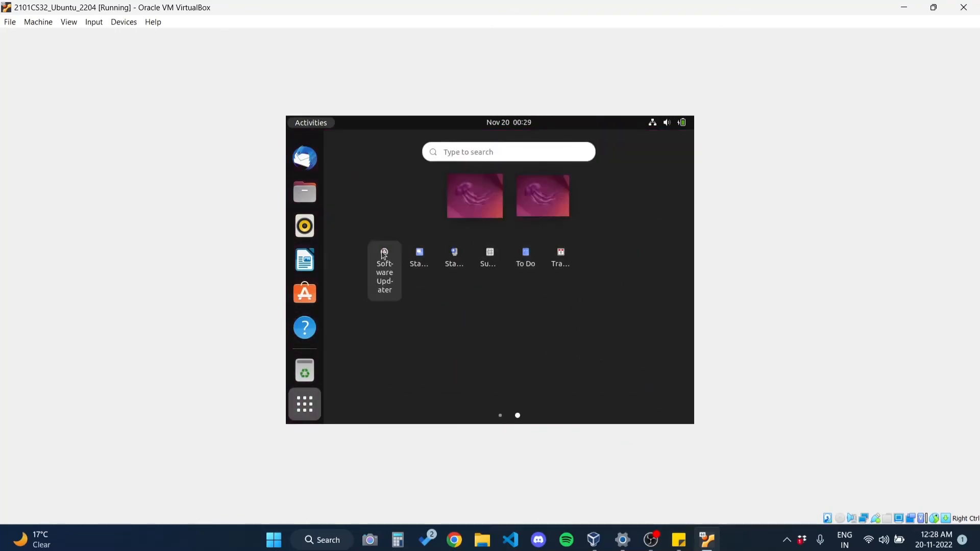
pyautogui.scroll(1, 384, 261)
pyautogui.click(525, 313)
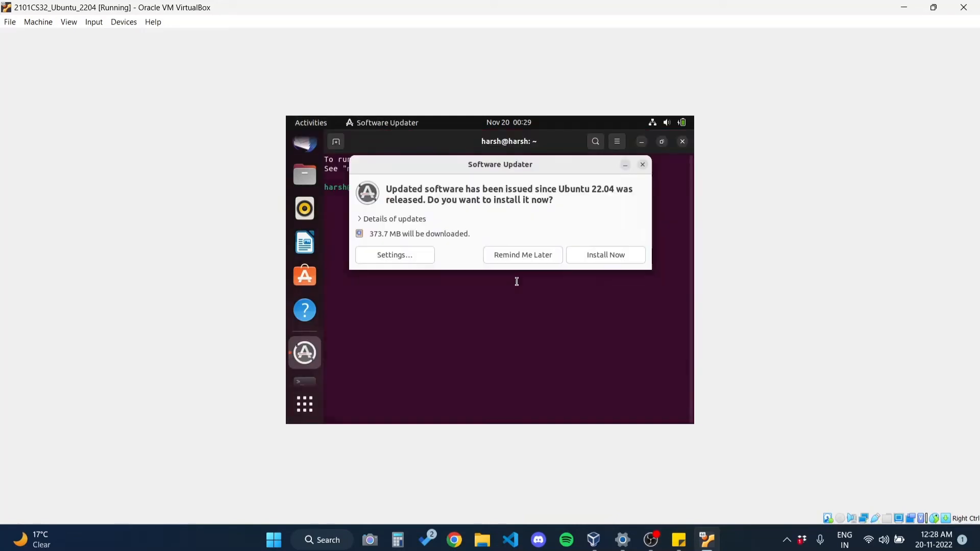
pyautogui.press('Return')
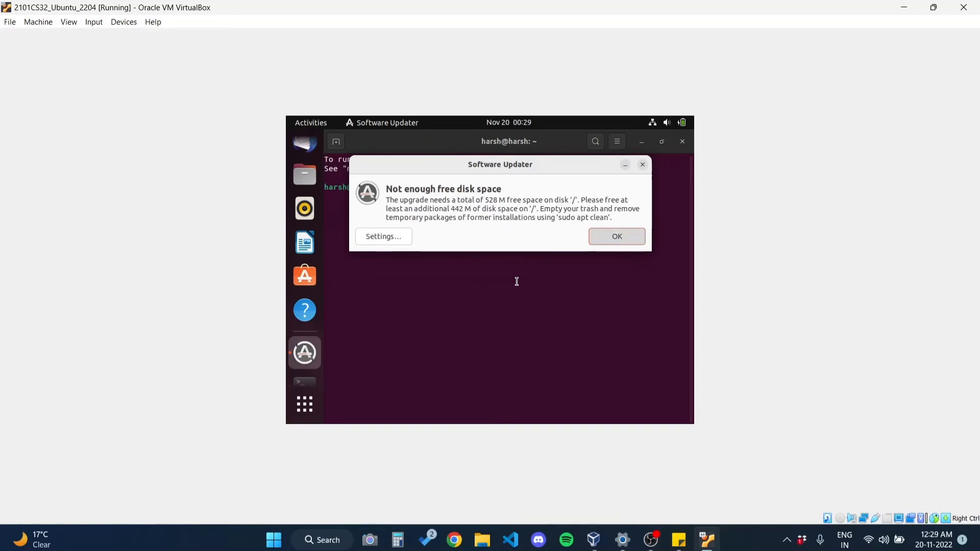
pyautogui.press('Return')
# Step: Refresh the package lists with sudo apt update, authenticating with the account password
pyautogui.write('un')
pyautogui.press('BackSpace')
pyautogui.write('dpate')
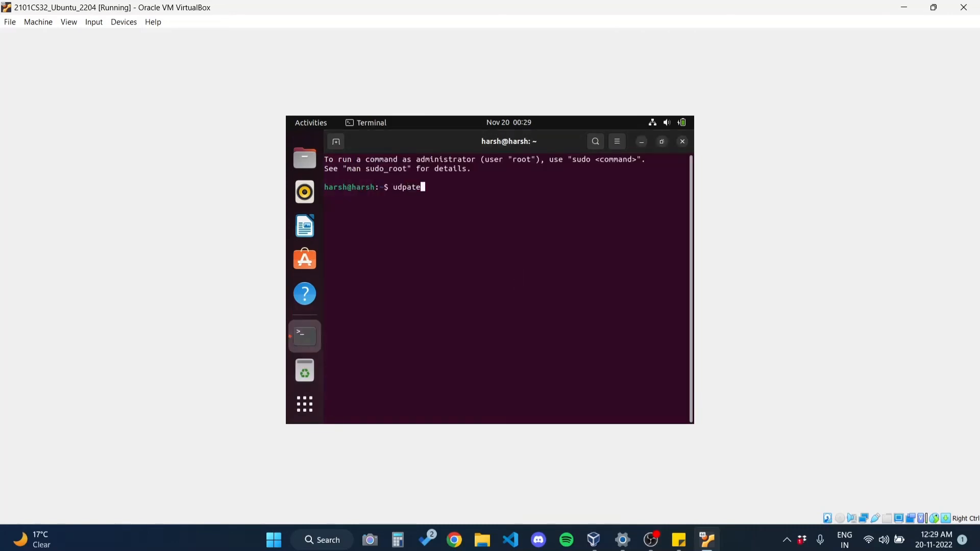
pyautogui.press('BackSpace')
pyautogui.press('BackSpace')
pyautogui.press('BackSpace')
pyautogui.press('BackSpace')
pyautogui.press('BackSpace')
pyautogui.press('BackSpace')
pyautogui.write('sudo apt update')
pyautogui.press('Return')
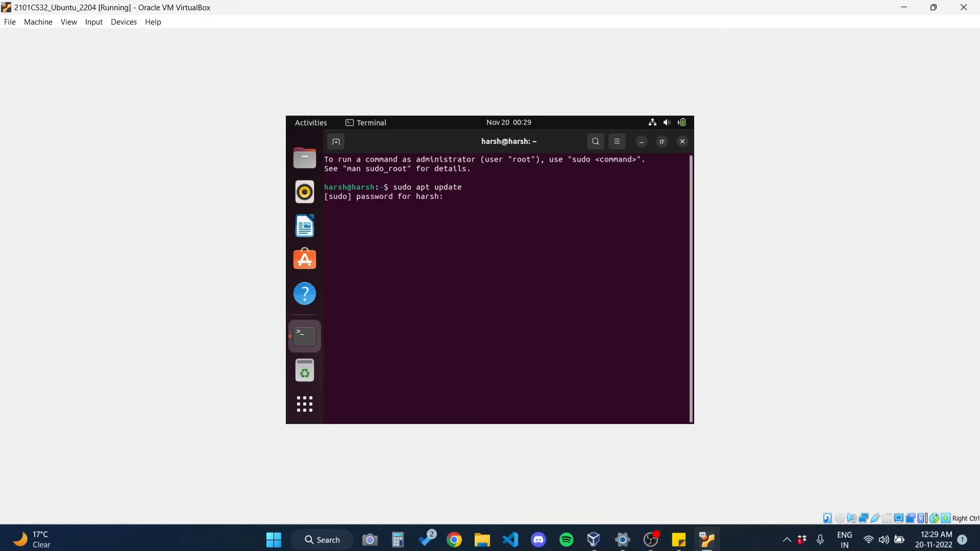
pyautogui.press('Return')
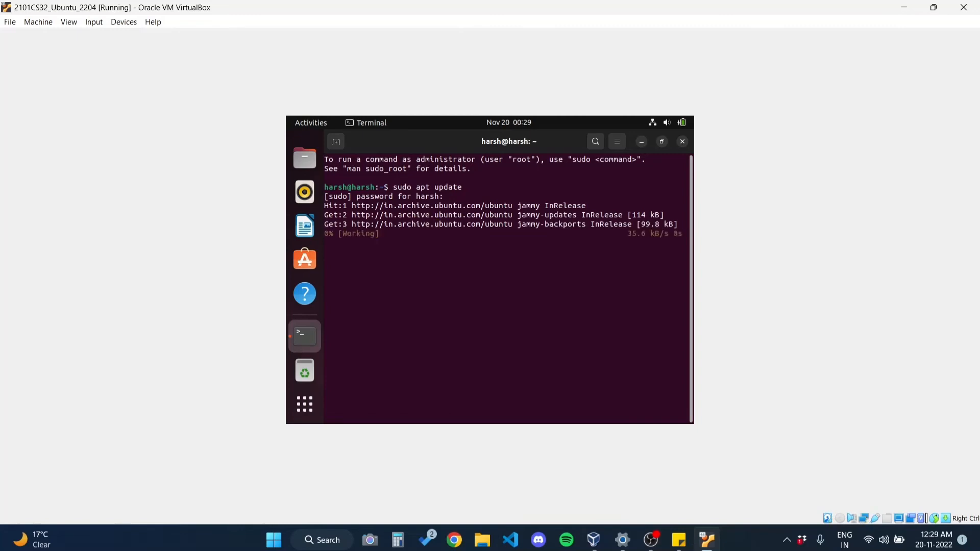
# Step: Try to upgrade the installed packages with sudo apt upgrade
pyautogui.write('sudo apt u')
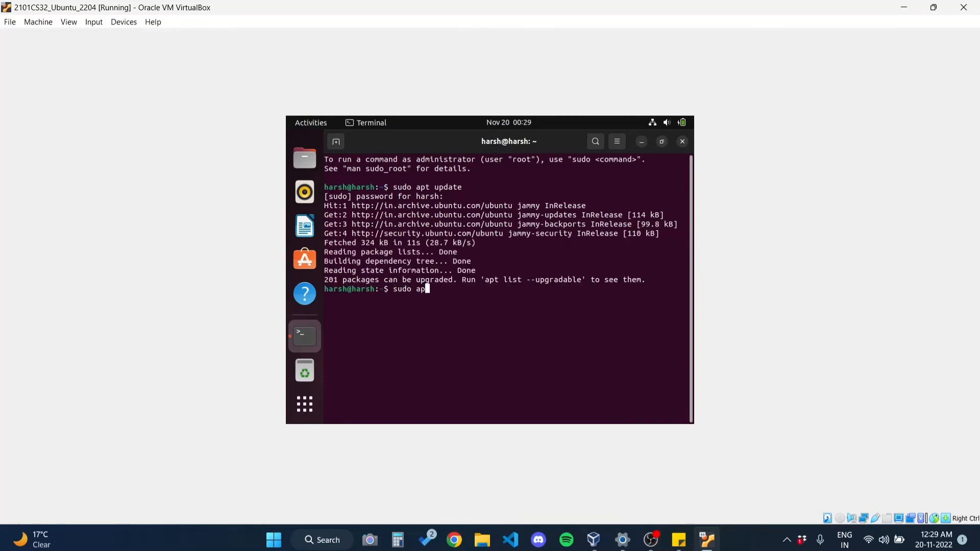
pyautogui.write('pgrade')
pyautogui.press('Return')
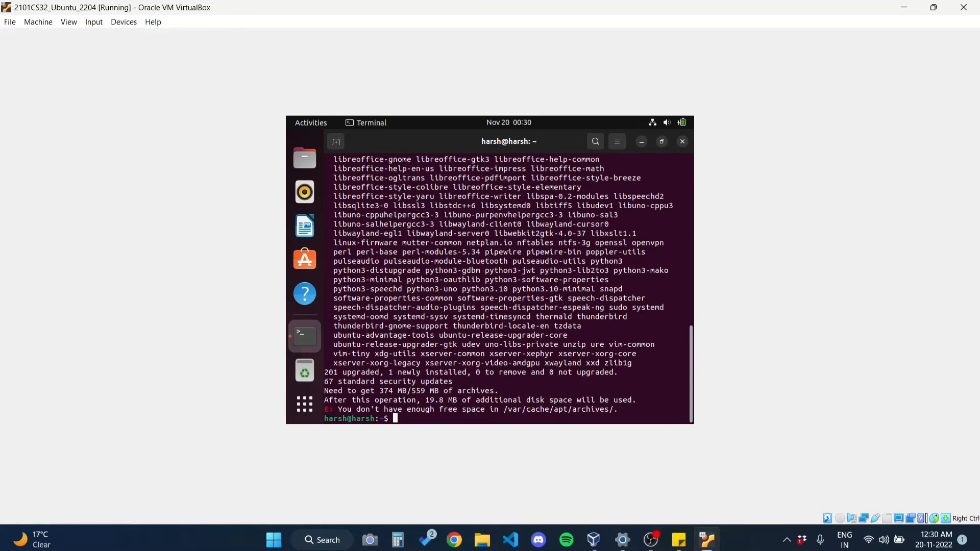
# Step: Run sudo apt install -y build-essential linux-headers-$(uname -r), with a space between the two package names
pyautogui.write('sudo apt install -y build-essential-linu')
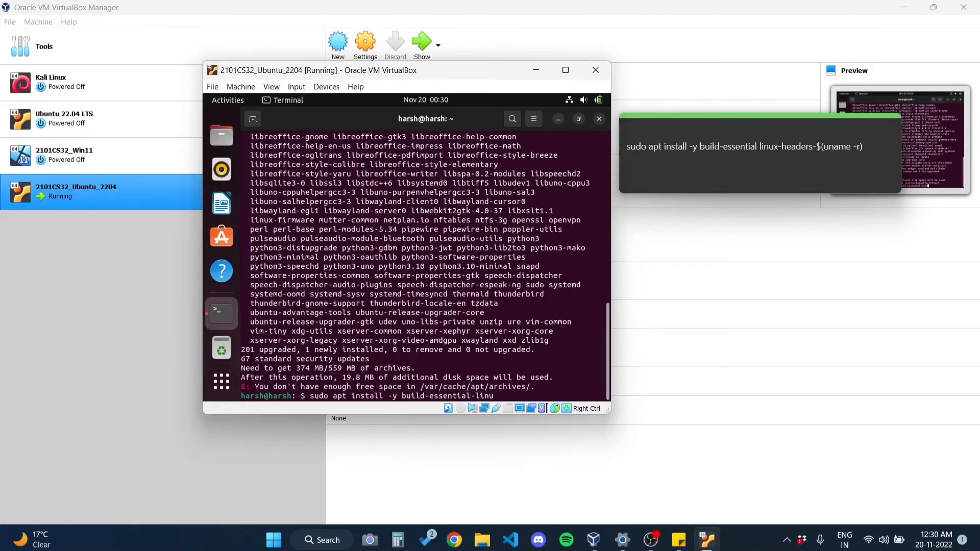
pyautogui.write('x-headers-$(uname -r)')
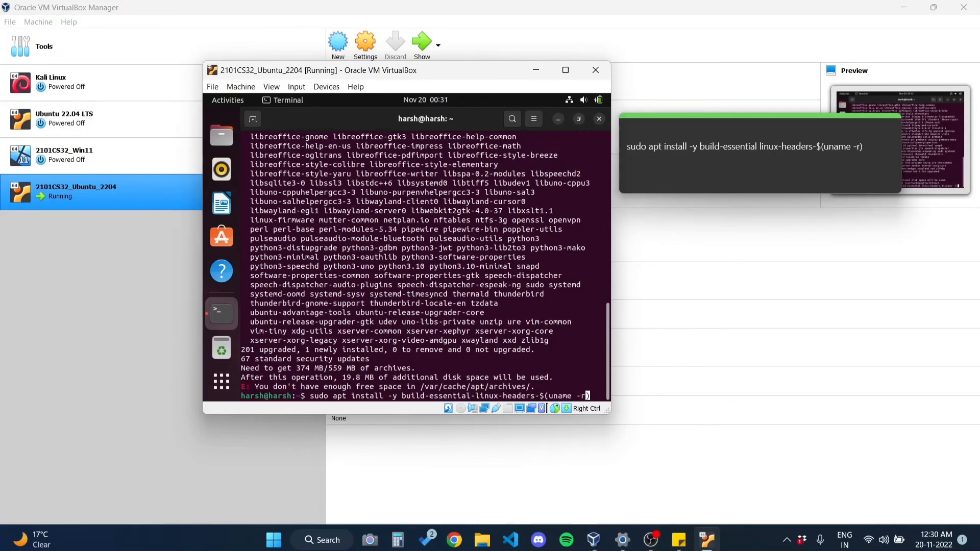
pyautogui.press('Left')
pyautogui.press('Left')
pyautogui.press('Left')
pyautogui.press('Left')
pyautogui.press('Left')
pyautogui.press('Left')
pyautogui.press('Left')
pyautogui.press('Left')
pyautogui.press('Left')
pyautogui.press('Left')
pyautogui.press('Left')
pyautogui.press('Left')
pyautogui.press('Left')
pyautogui.press('Left')
pyautogui.press('Left')
pyautogui.press('Left')
pyautogui.press('Left')
pyautogui.press('Left')
pyautogui.press('Left')
pyautogui.press('Left')
pyautogui.press('BackSpace')
pyautogui.press('Return')
# Step: Insert the Guest Additions CD image into the maximized virtual machine and close the Terminal
pyautogui.click(566, 70)
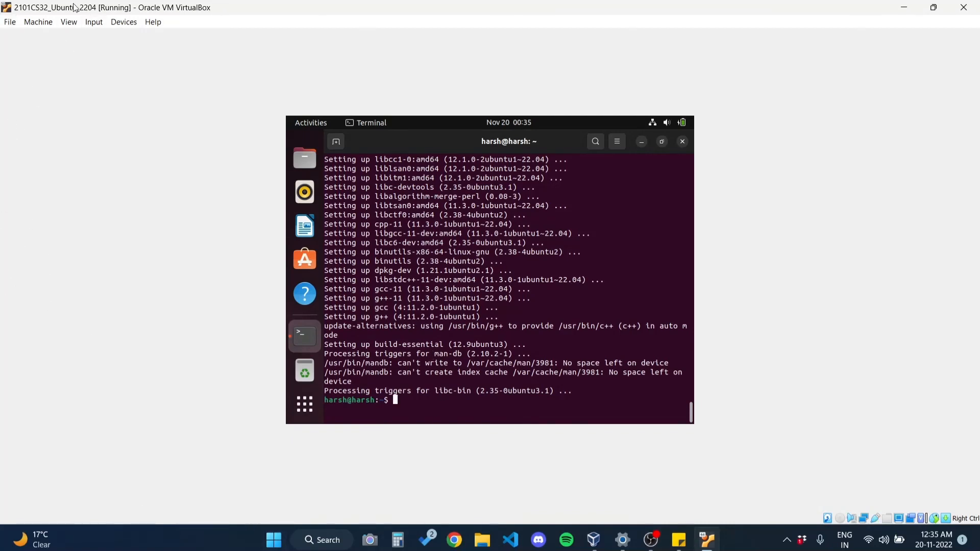
pyautogui.click(129, 24)
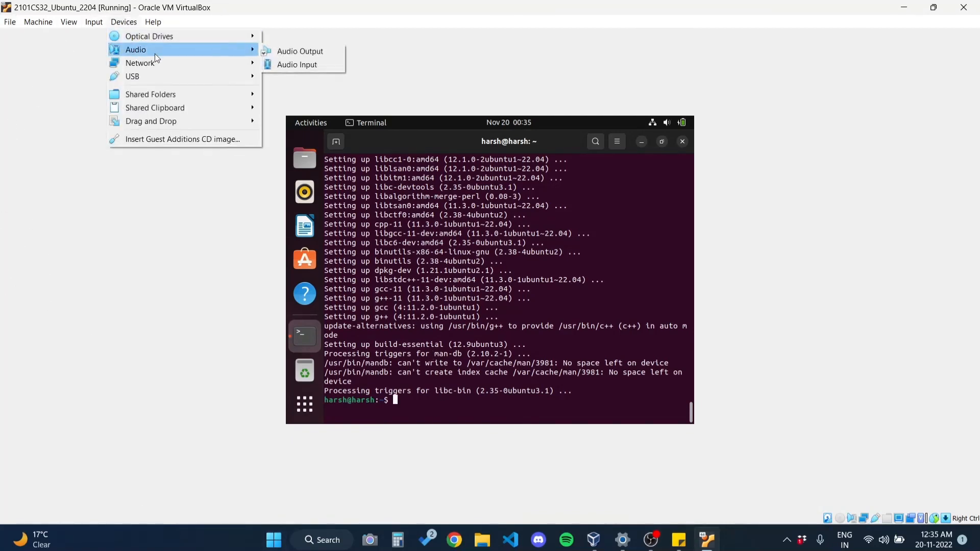
pyautogui.moveTo(164, 120)
pyautogui.click(169, 137)
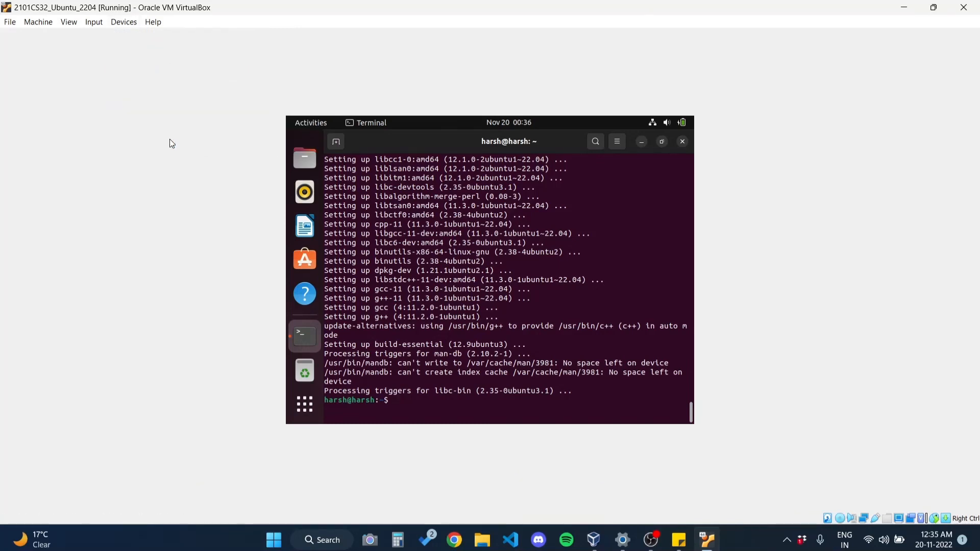
pyautogui.click(684, 144)
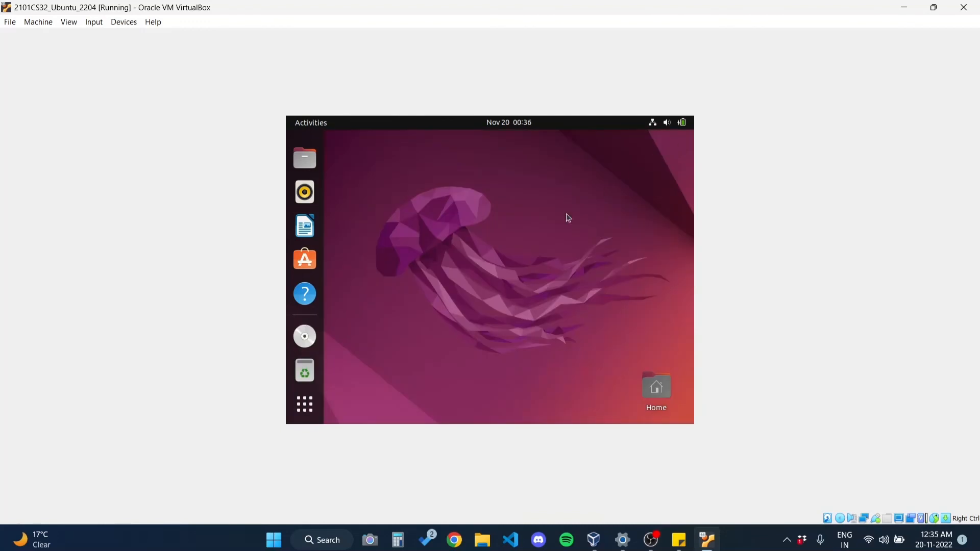
# Step: Run autorun.sh from the VBox_GAs_6.1.40 disc as a program and authenticate with the account password
pyautogui.click(307, 348)
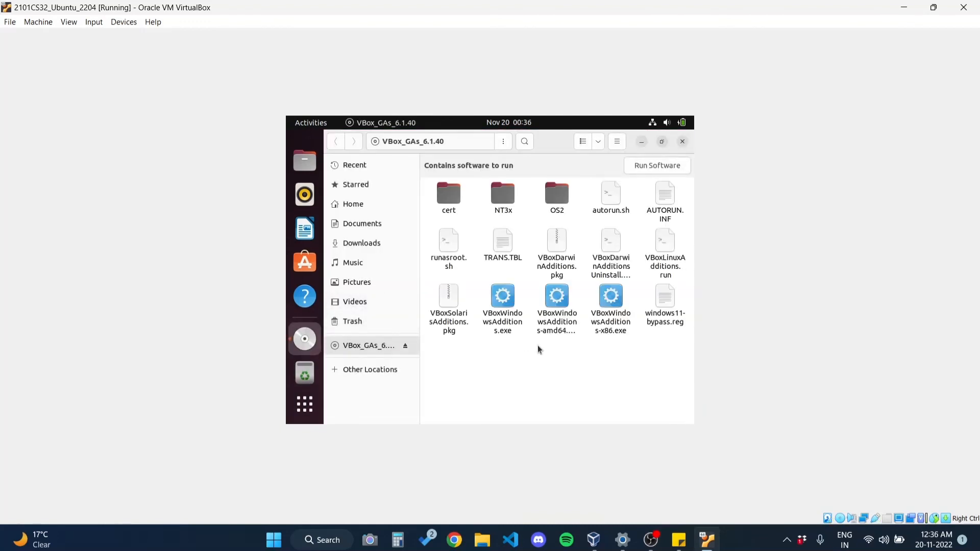
pyautogui.click(614, 205)
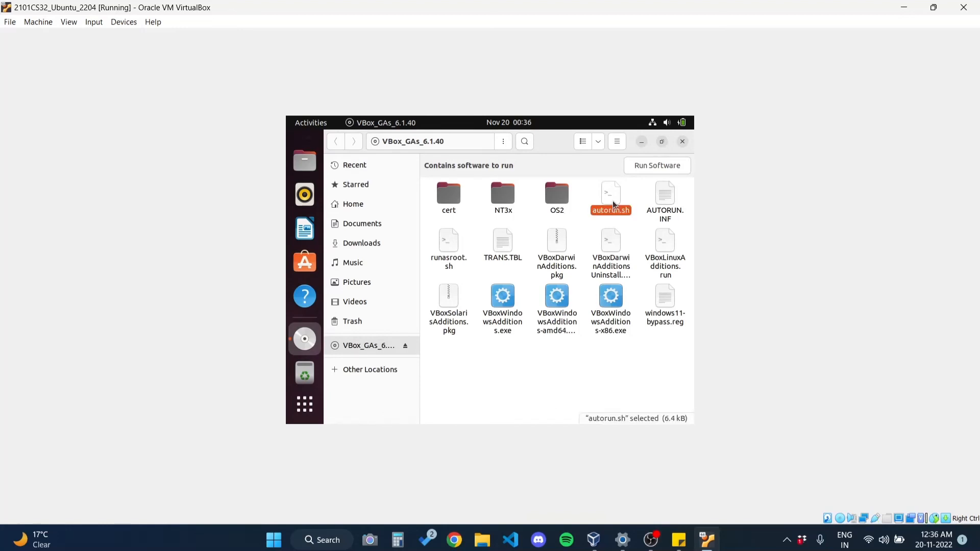
pyautogui.rightClick(614, 205)
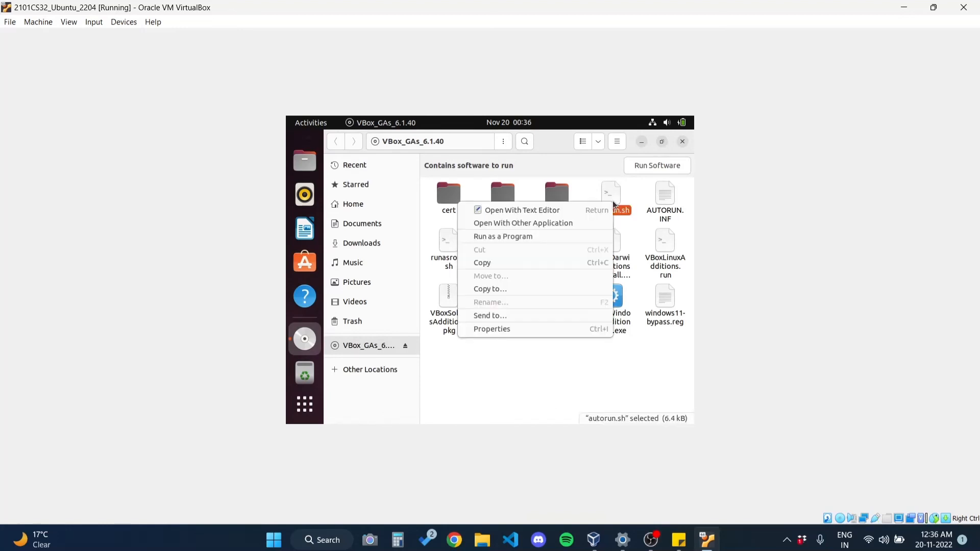
pyautogui.click(587, 237)
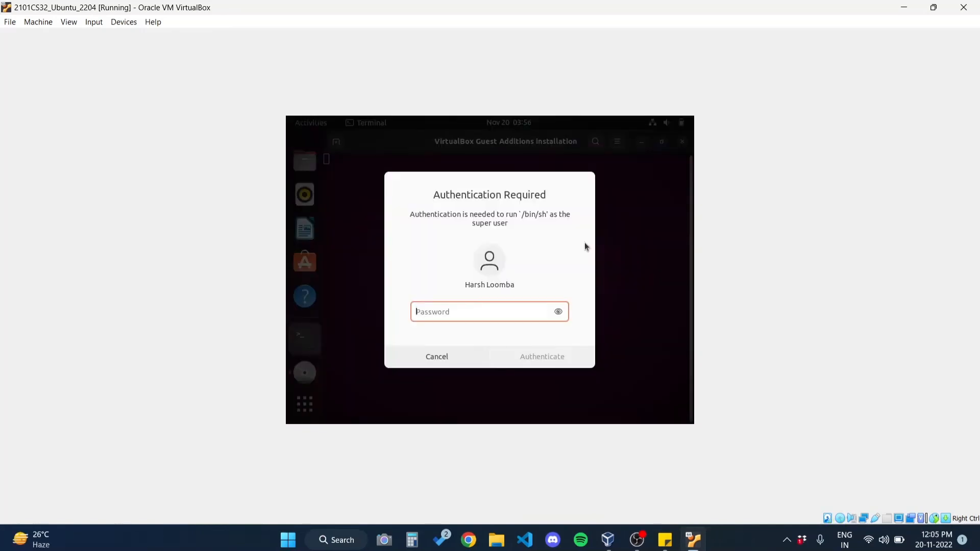
pyautogui.write('*********')
pyautogui.press('Return')
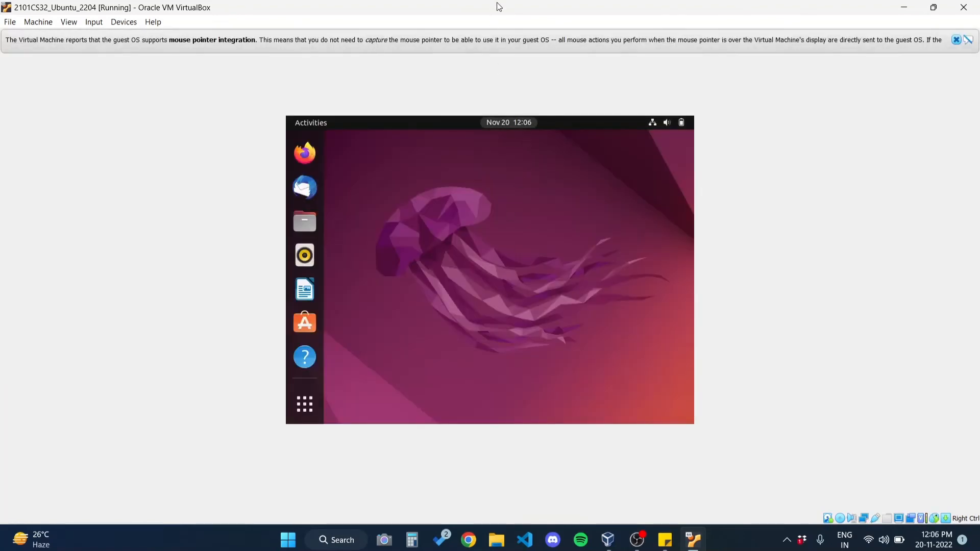
# Step: Dismiss the mouse pointer integration message and move the Home icon to the upper-left area of the desktop, beside the dock
pyautogui.moveTo(497, 2)
pyautogui.mouseDown()
pyautogui.moveTo(489, 80)
pyautogui.moveTo(493, 5)
pyautogui.mouseUp()
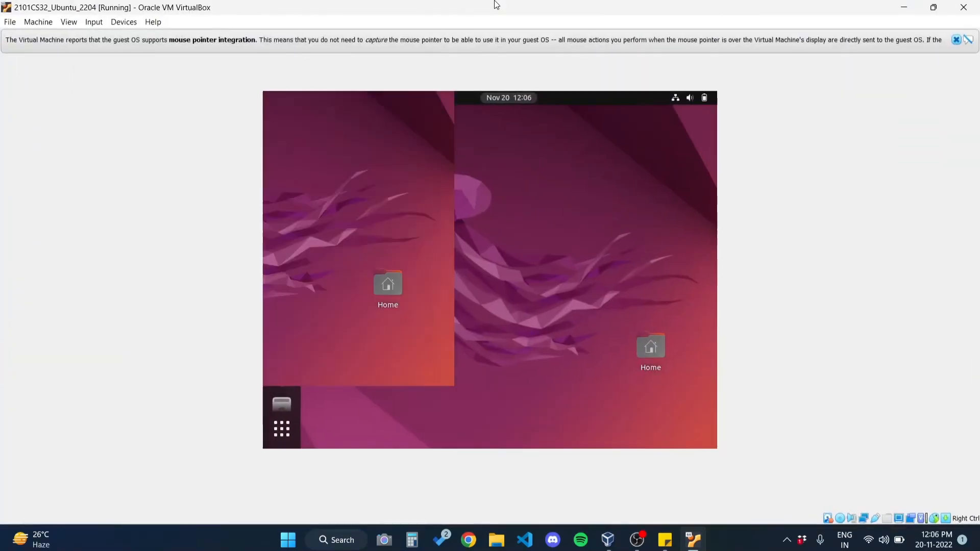
pyautogui.click(955, 39)
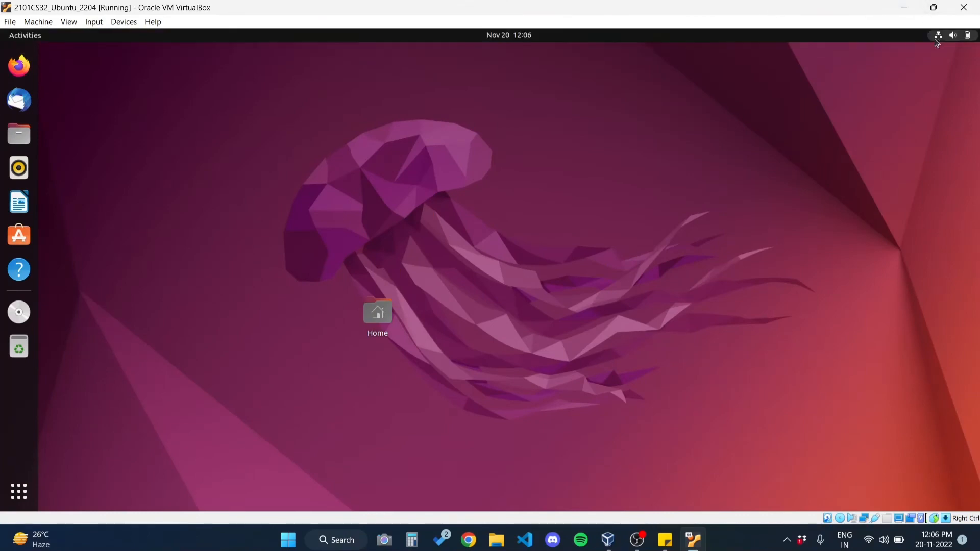
pyautogui.moveTo(387, 314); pyautogui.dragTo(102, 121)
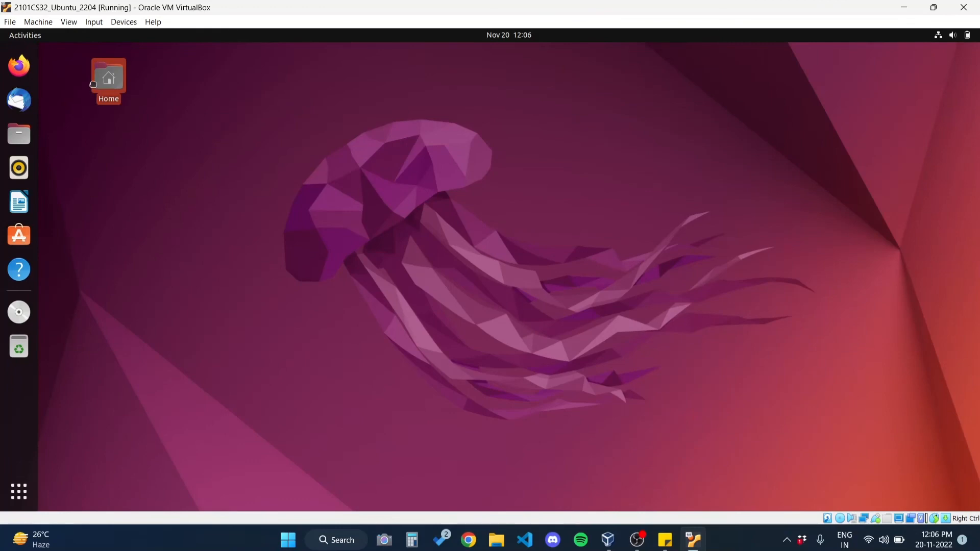
pyautogui.moveTo(97, 83); pyautogui.dragTo(60, 81)
pyautogui.click(117, 139)
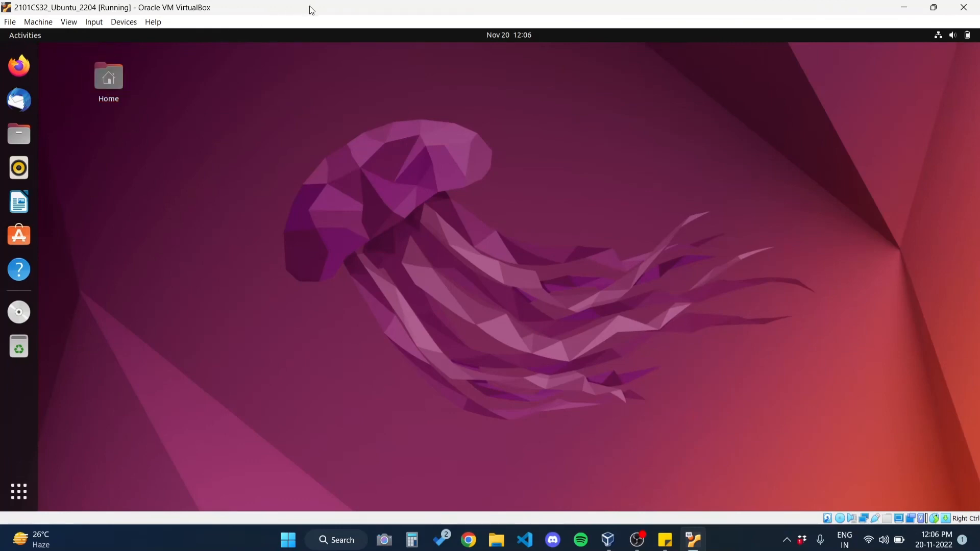
# Step: Switch the virtual machine to full-screen mode and set the switching message not to show again
pyautogui.moveTo(310, 7)
pyautogui.mouseDown()
pyautogui.moveTo(356, 61)
pyautogui.moveTo(317, 1)
pyautogui.mouseUp()
pyautogui.press('Control_R+f')
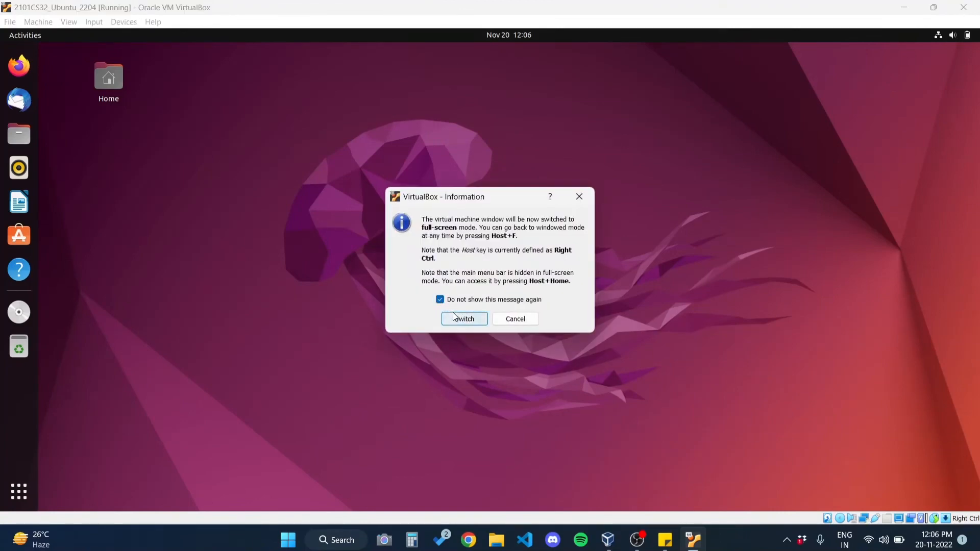
pyautogui.click(465, 319)
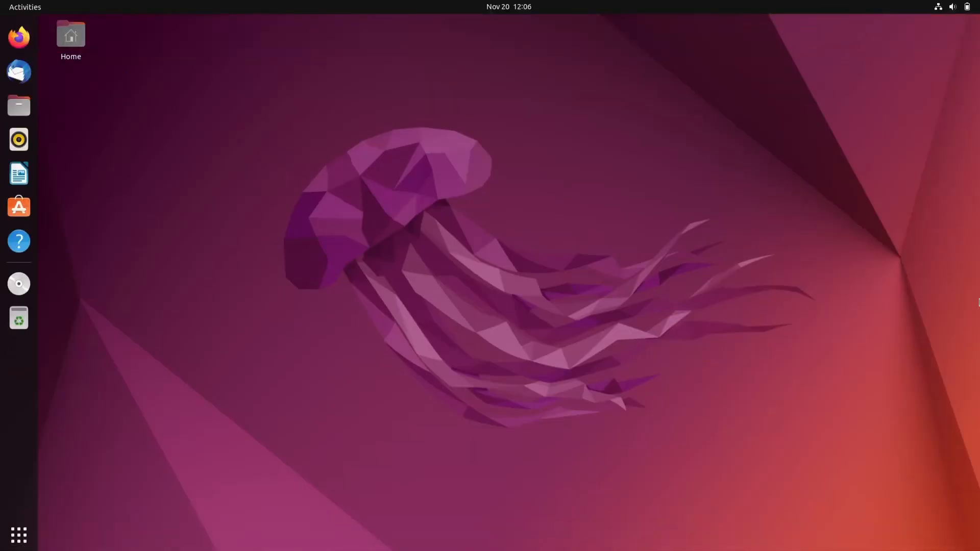
# Step: Look through both pages of the applications overview and return to the desktop
pyautogui.click(19, 535)
pyautogui.scroll(-1, 418, 291)
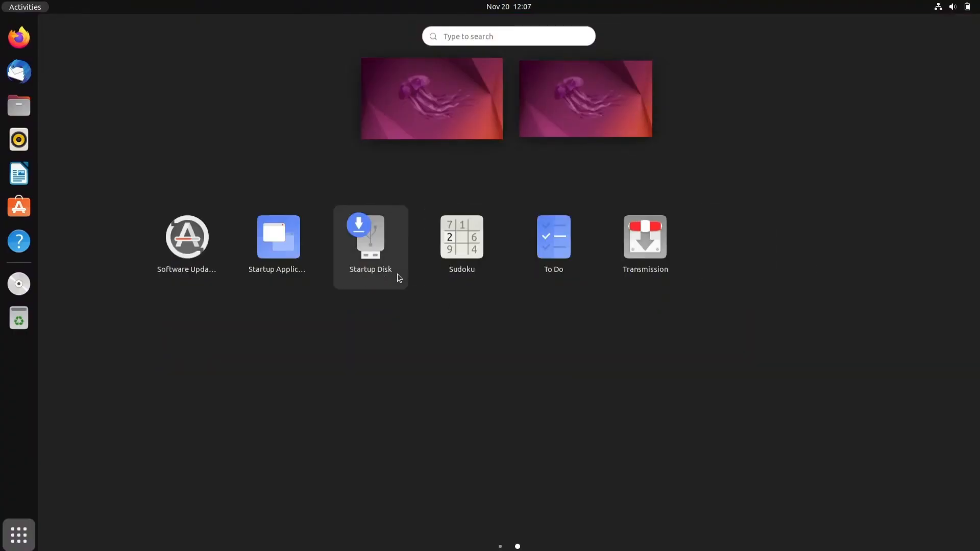
pyautogui.scroll(1, 400, 278)
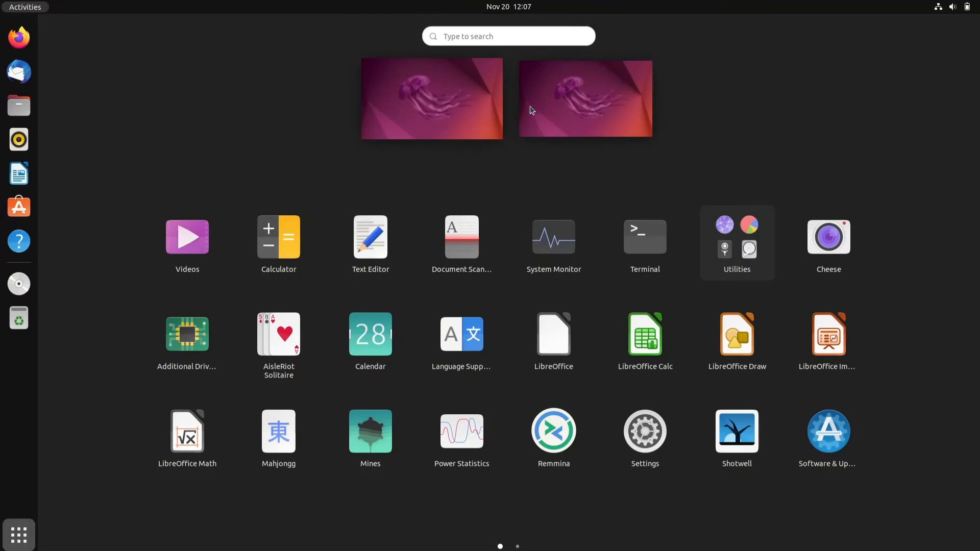
pyautogui.click(437, 113)
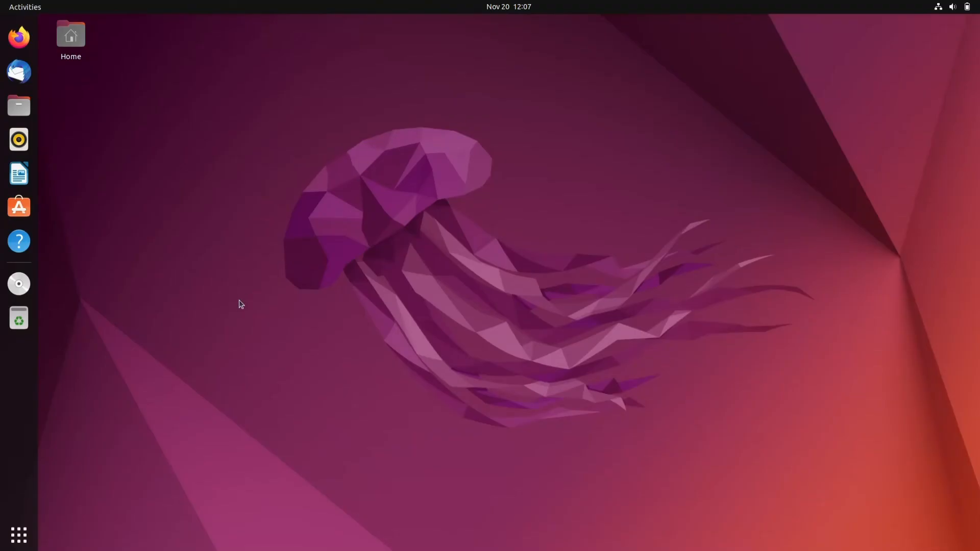
# Step: Power off the Ubuntu machine from its system menu and confirm the shutdown
pyautogui.click(967, 10)
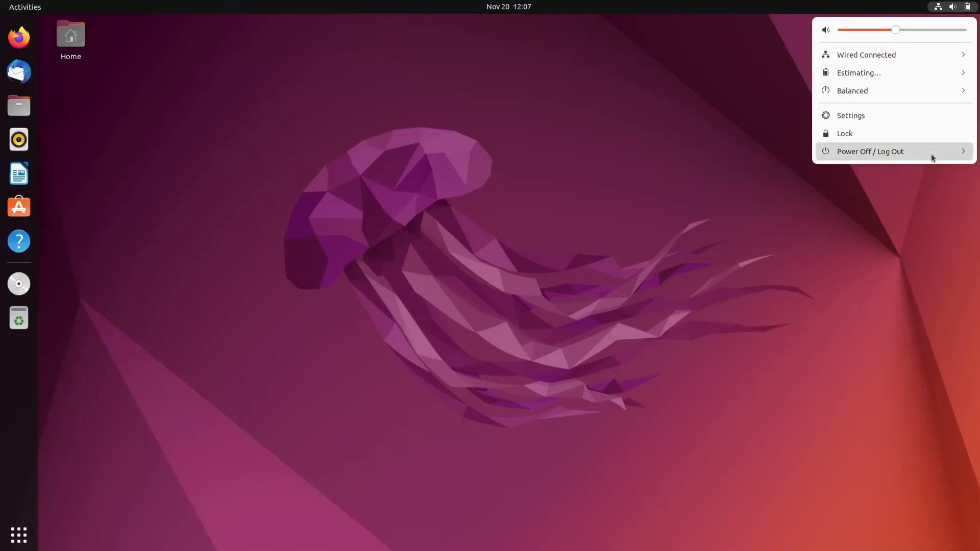
pyautogui.click(931, 154)
pyautogui.click(892, 209)
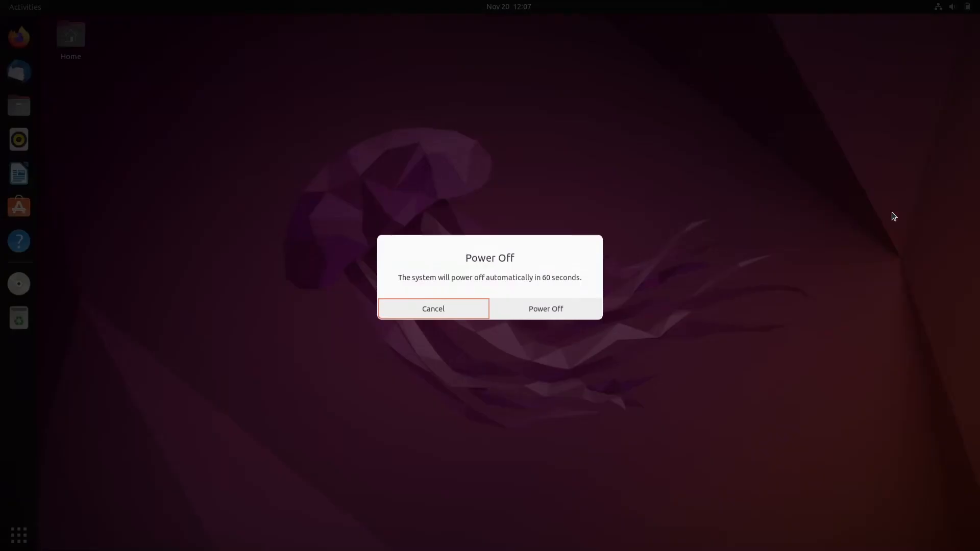
pyautogui.click(574, 309)
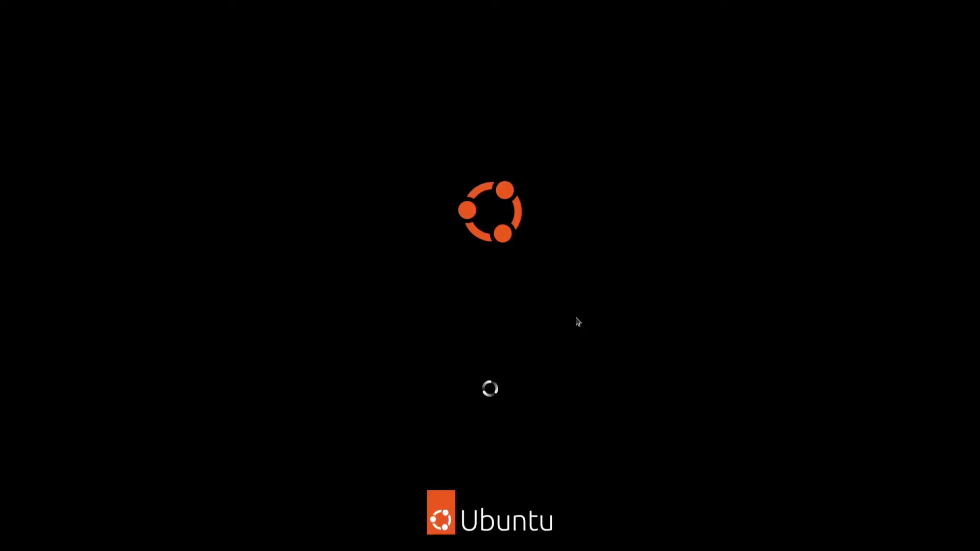